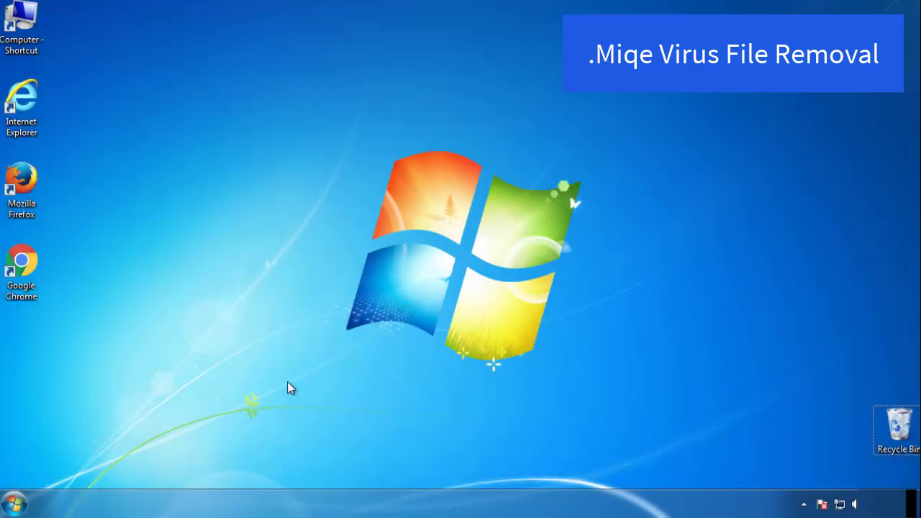
# - Launch msconfig and enable Minimal Safe boot on the Boot tab
pyautogui.click(16, 503)
pyautogui.click(75, 465)
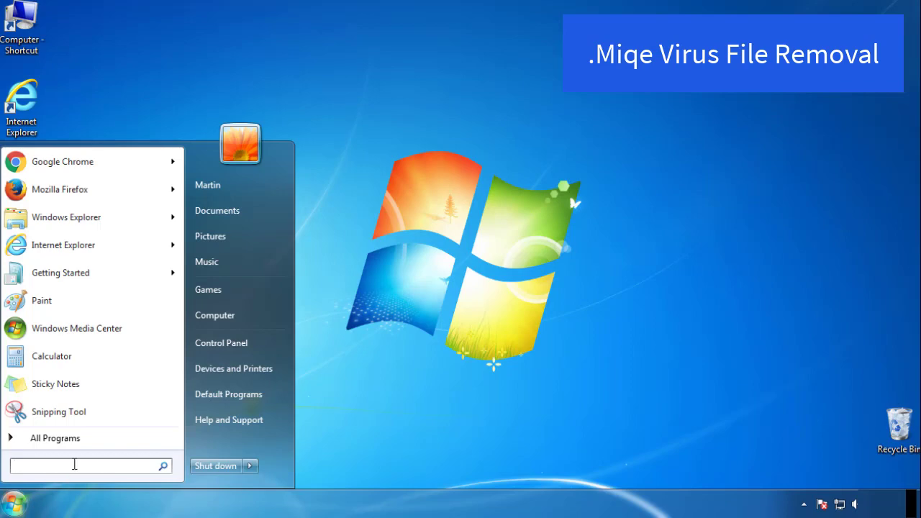
pyautogui.write('mscon')
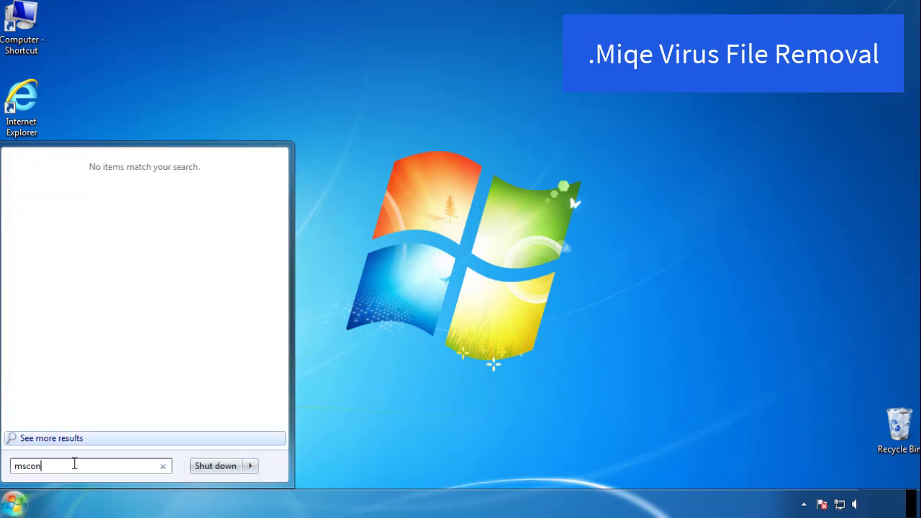
pyautogui.write('fig')
pyautogui.press('Return')
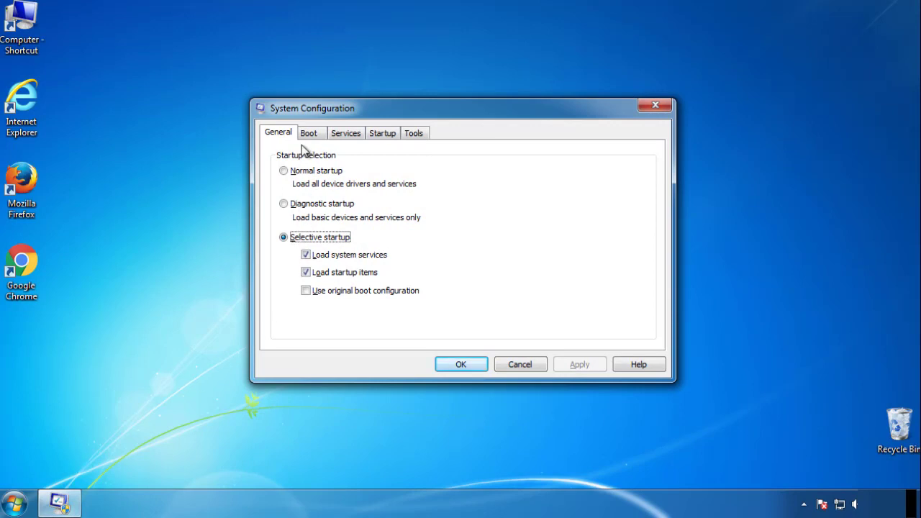
pyautogui.click(308, 137)
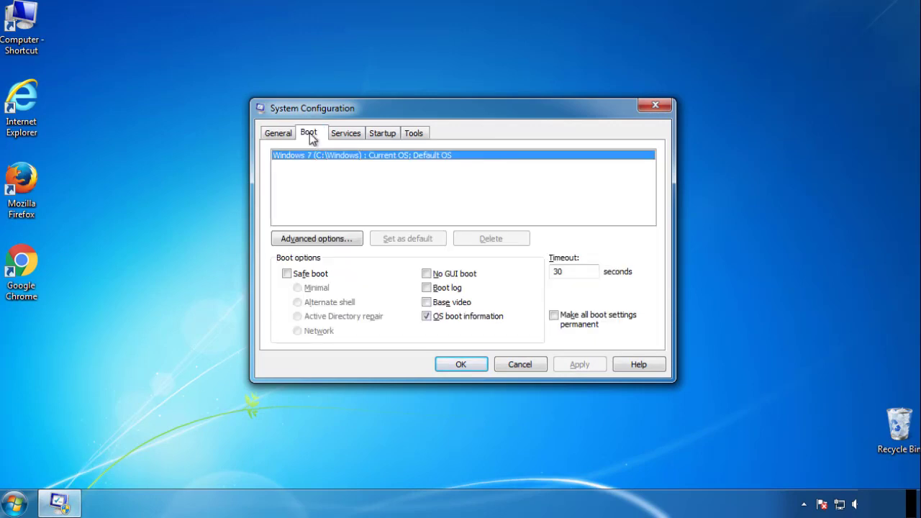
pyautogui.click(287, 273)
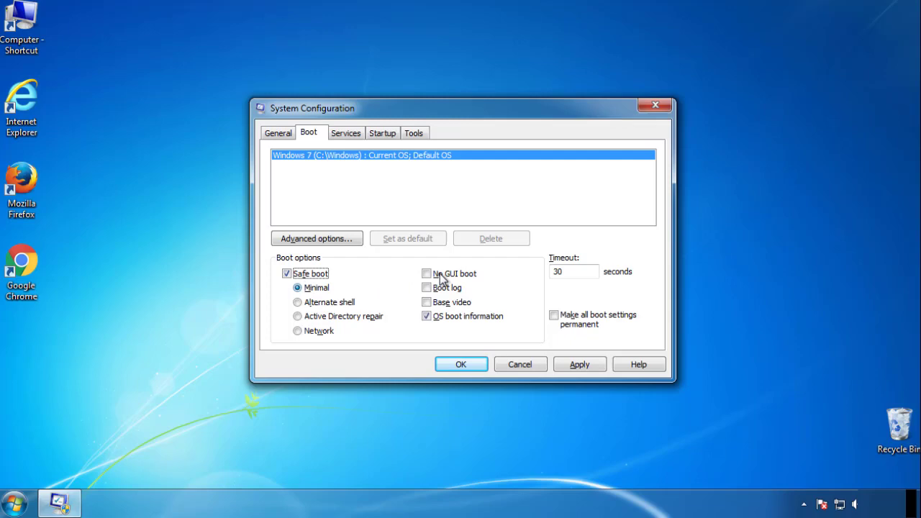
pyautogui.click(464, 365)
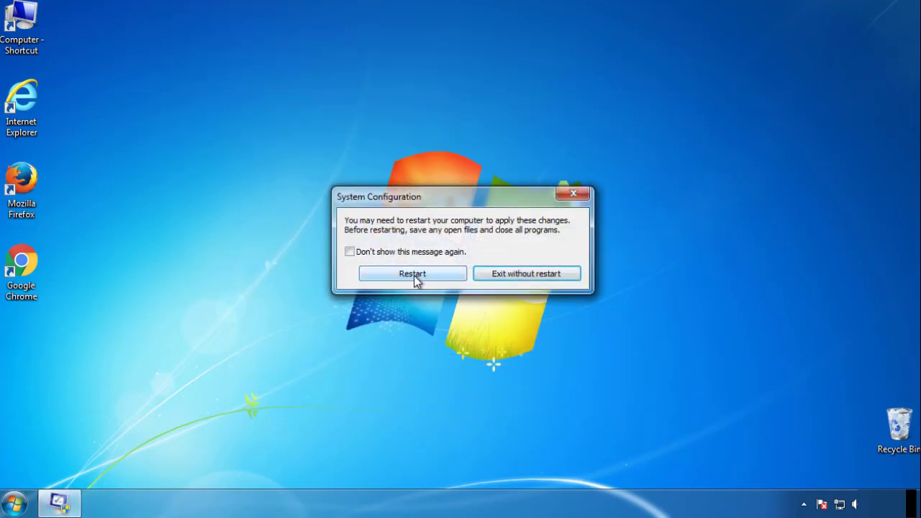
# - Restart into Safe Mode, confirm Folder Options shows hidden files, and close Control Panel
pyautogui.click(414, 276)
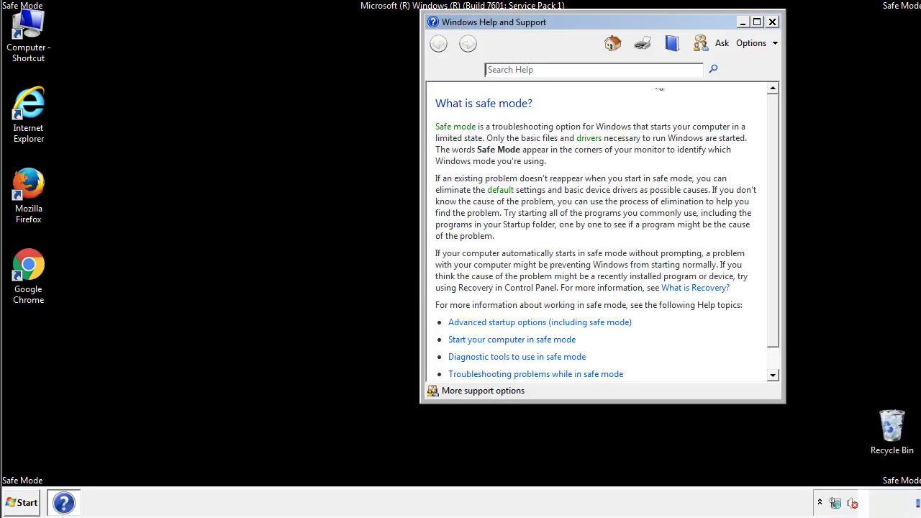
pyautogui.click(772, 22)
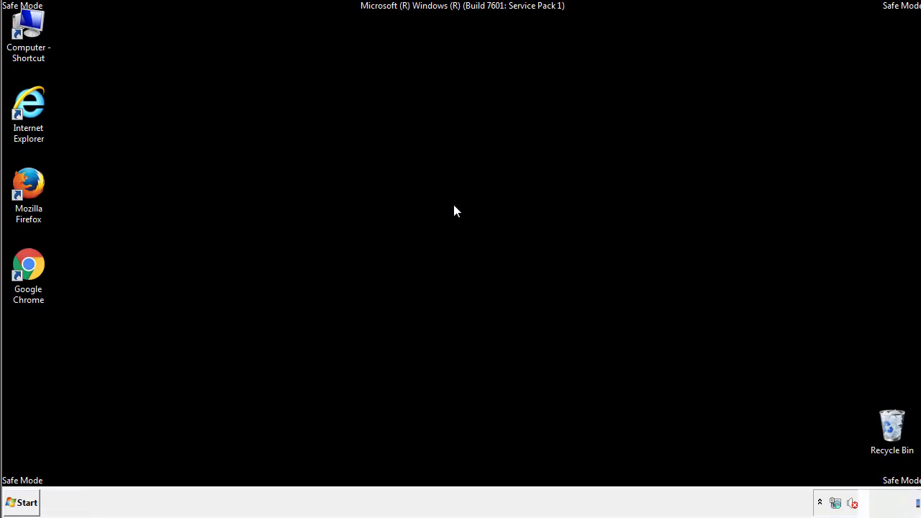
pyautogui.click(29, 500)
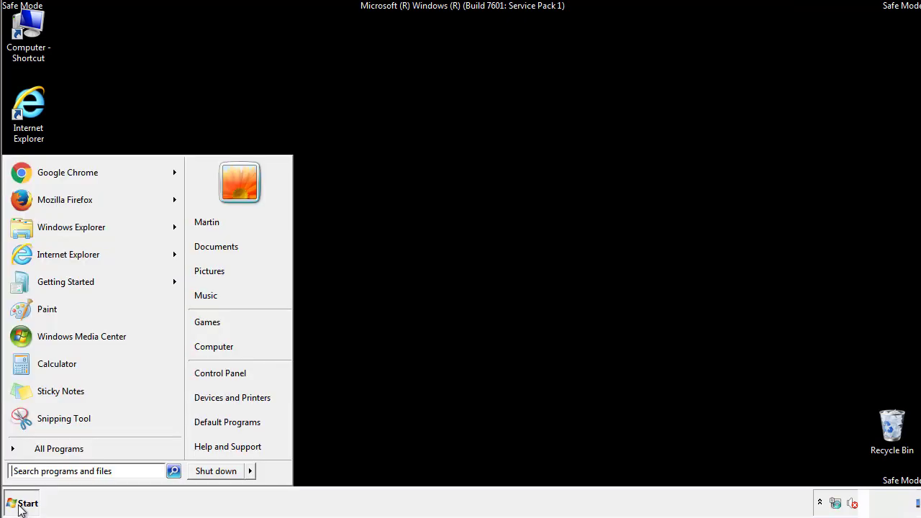
pyautogui.click(230, 371)
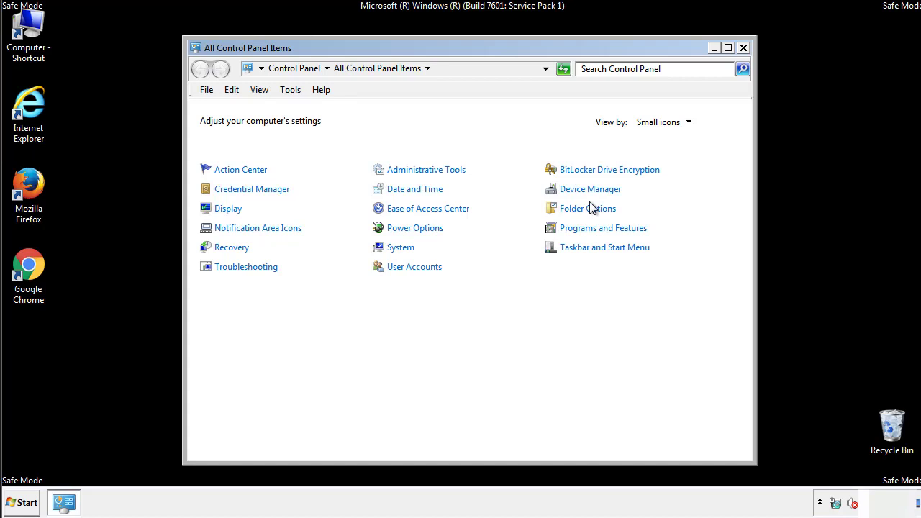
pyautogui.click(590, 210)
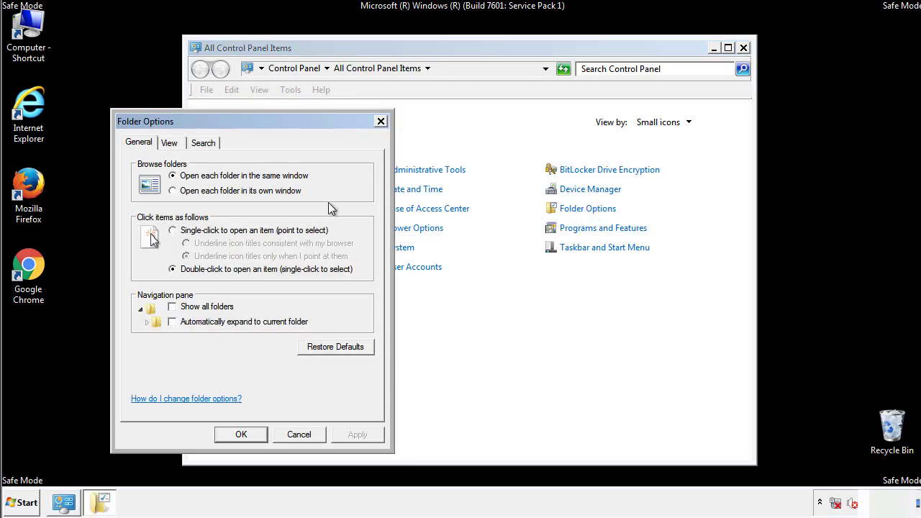
pyautogui.click(171, 146)
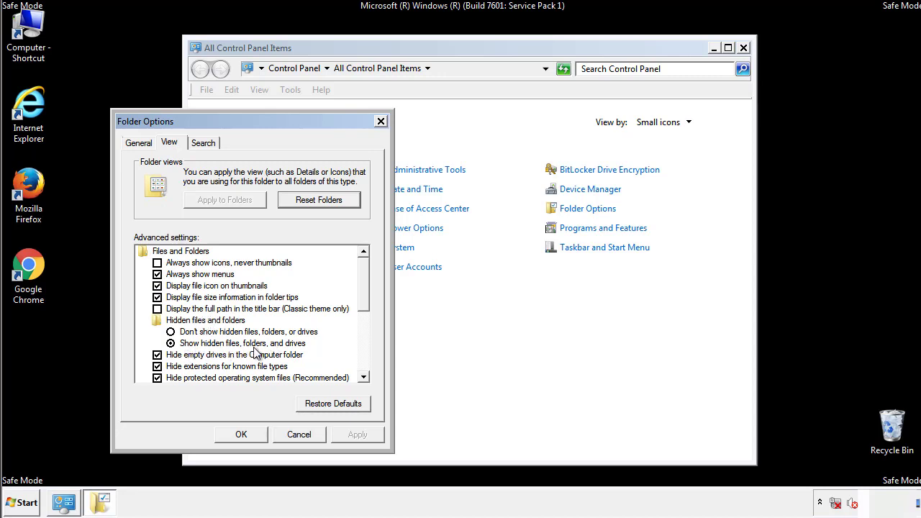
pyautogui.click(248, 432)
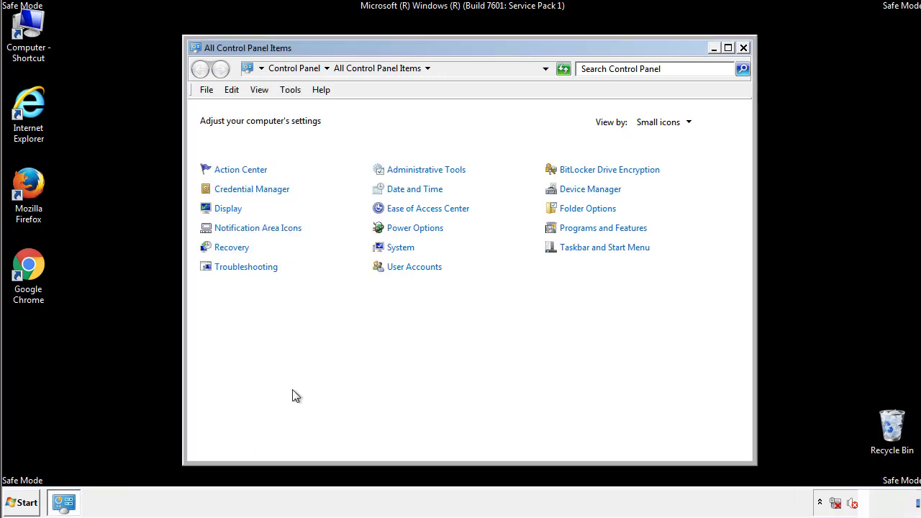
pyautogui.click(744, 47)
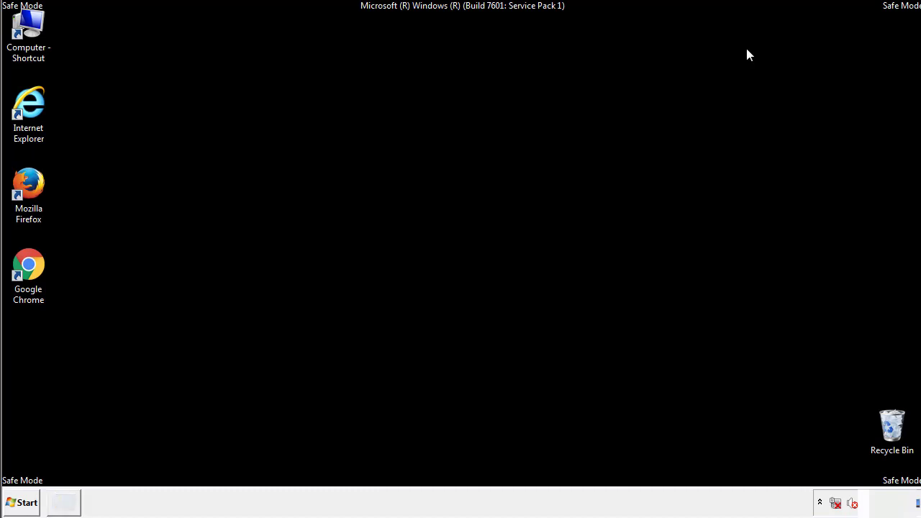
# - Browse from Computer to C:\Windows\System32\drivers\etc and open the hosts file
pyautogui.doubleClick(29, 26)
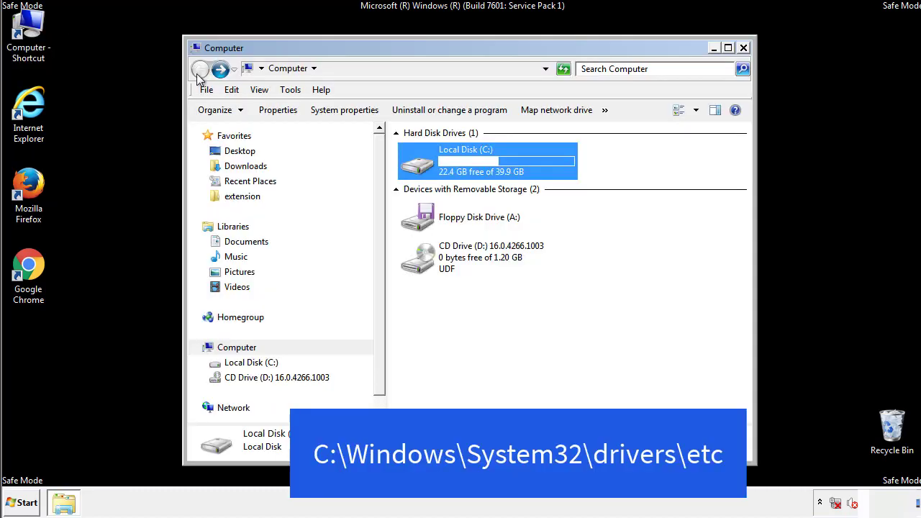
pyautogui.doubleClick(423, 167)
pyautogui.doubleClick(421, 263)
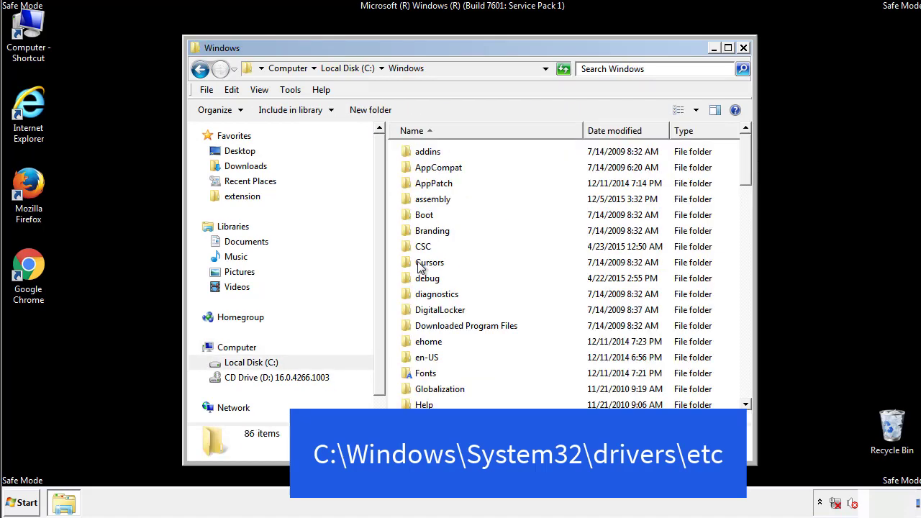
pyautogui.scroll(-2, 423, 324)
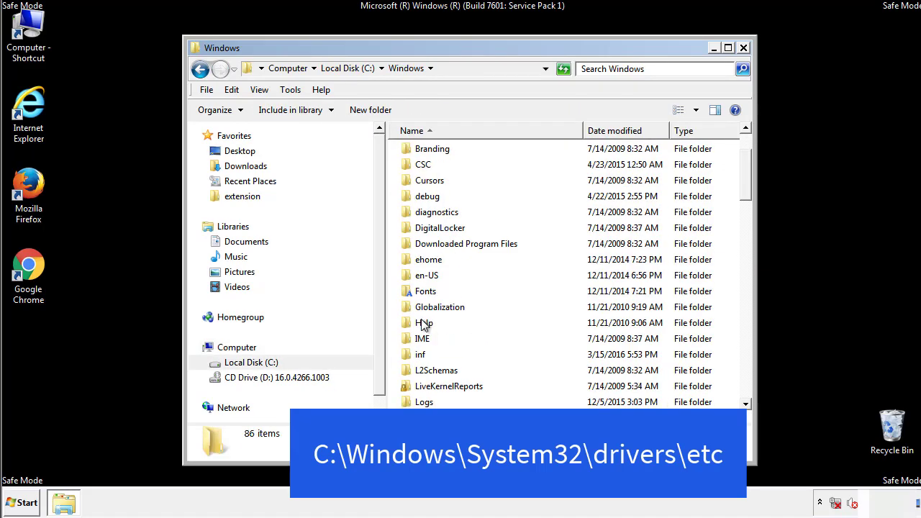
pyautogui.scroll(-2, 423, 326)
pyautogui.scroll(-2, 423, 325)
pyautogui.scroll(-3, 423, 325)
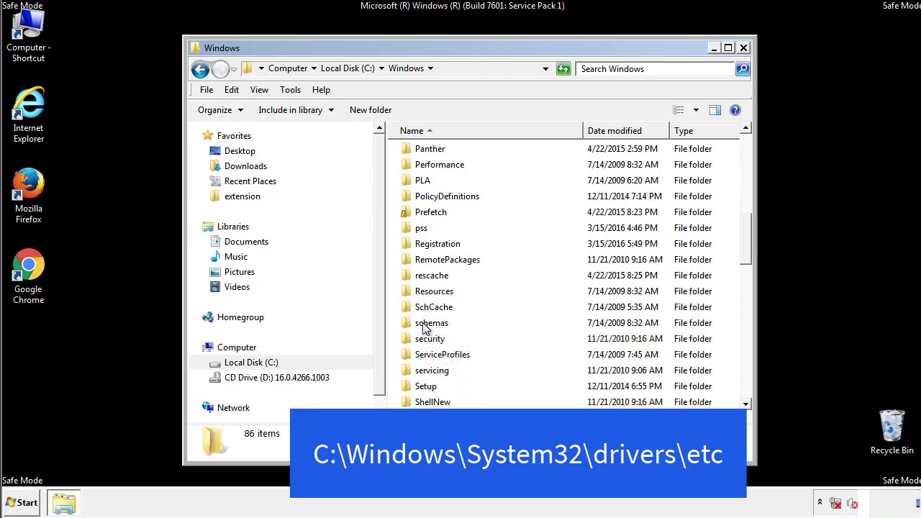
pyautogui.scroll(-2, 423, 326)
pyautogui.doubleClick(435, 371)
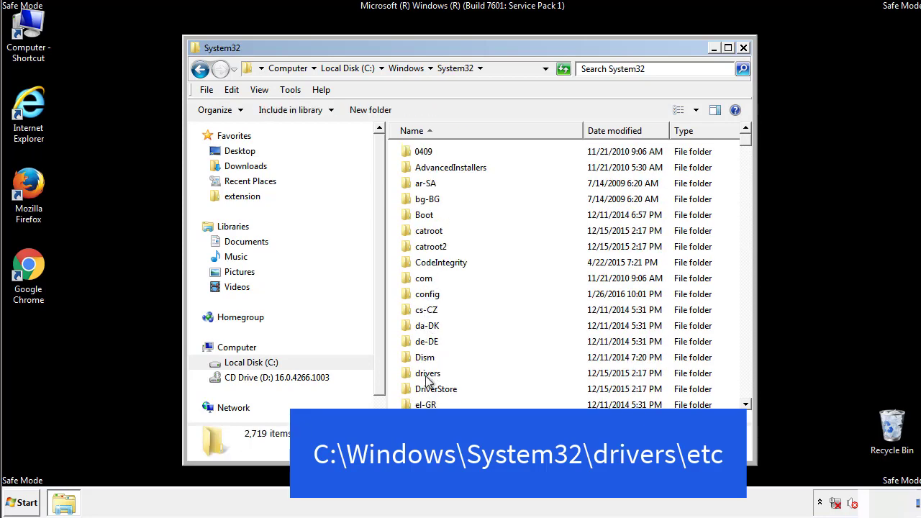
pyautogui.doubleClick(429, 374)
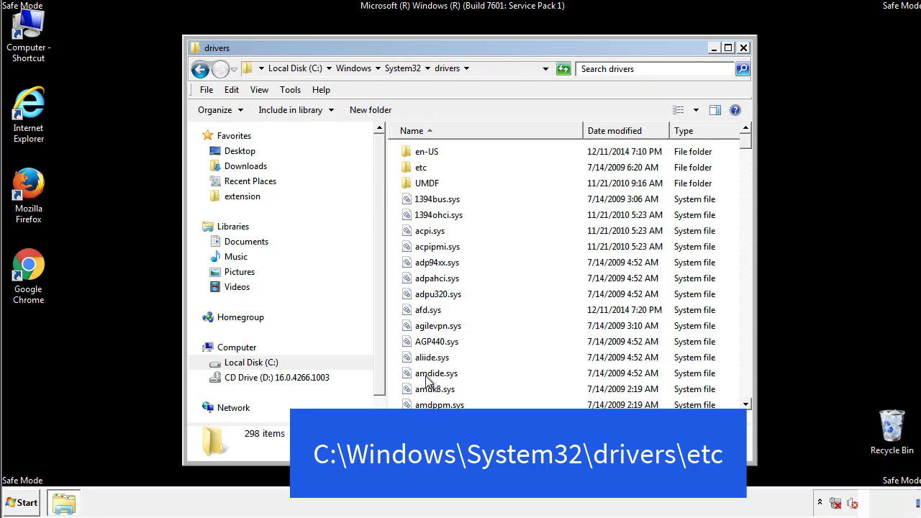
pyautogui.doubleClick(416, 171)
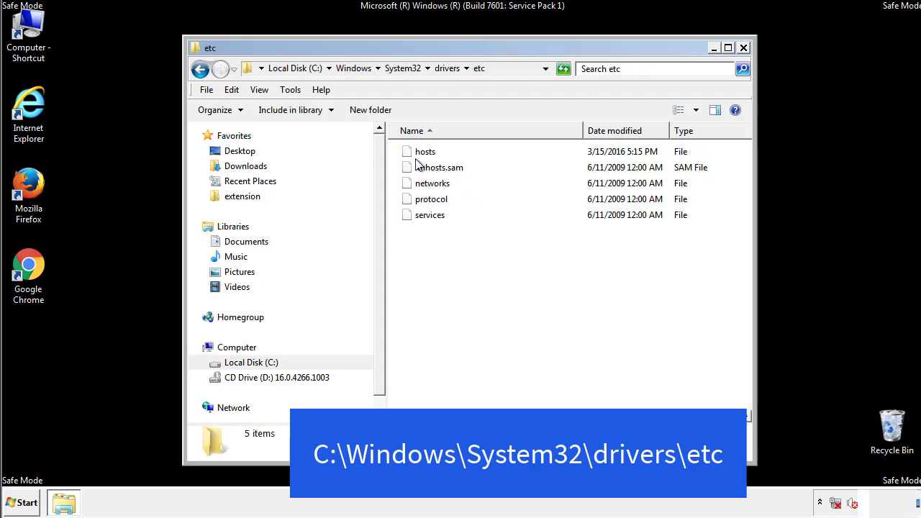
pyautogui.doubleClick(418, 154)
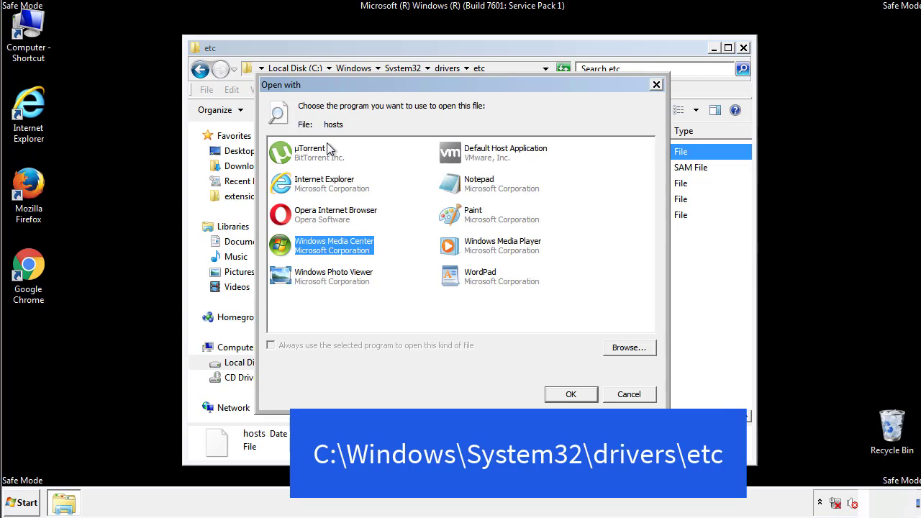
# - Open the hosts file in Notepad
pyautogui.click(467, 188)
pyautogui.click(570, 394)
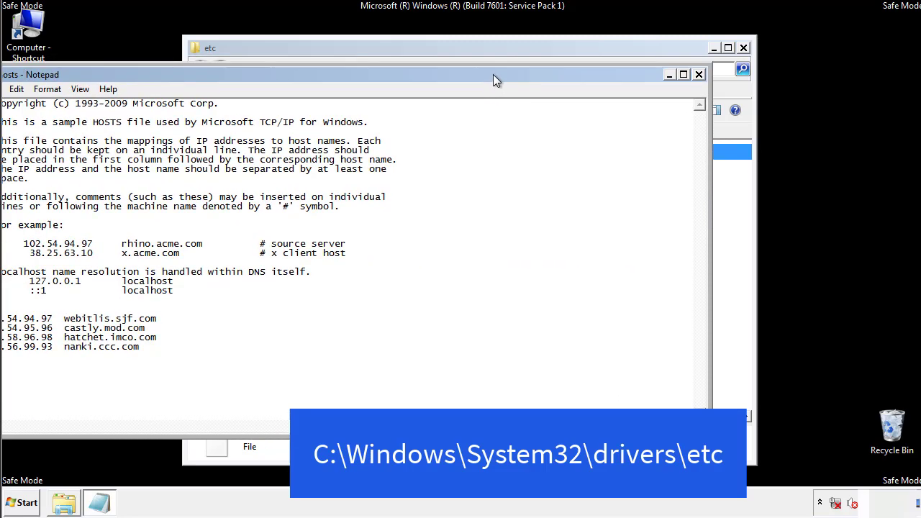
pyautogui.moveTo(376, 66); pyautogui.dragTo(586, 79)
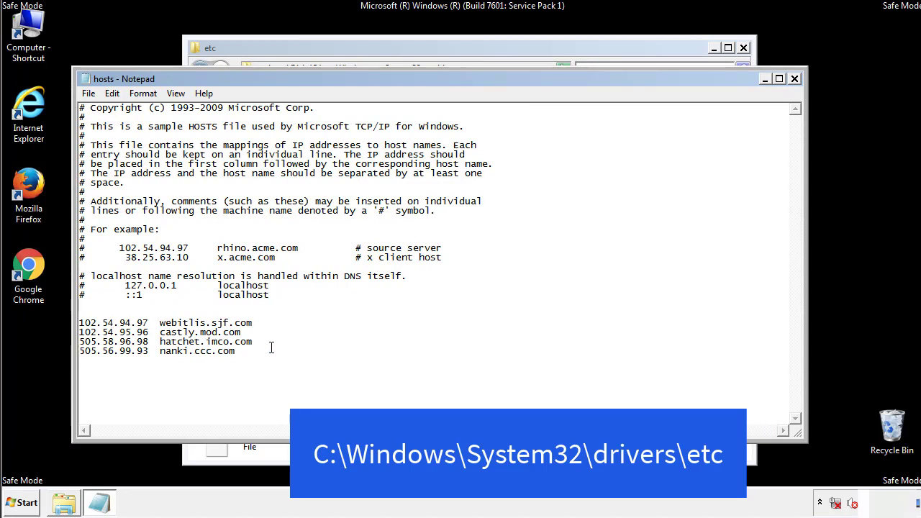
# - Delete the four suspicious host entries and save the hosts file
pyautogui.moveTo(258, 353); pyautogui.dragTo(97, 321)
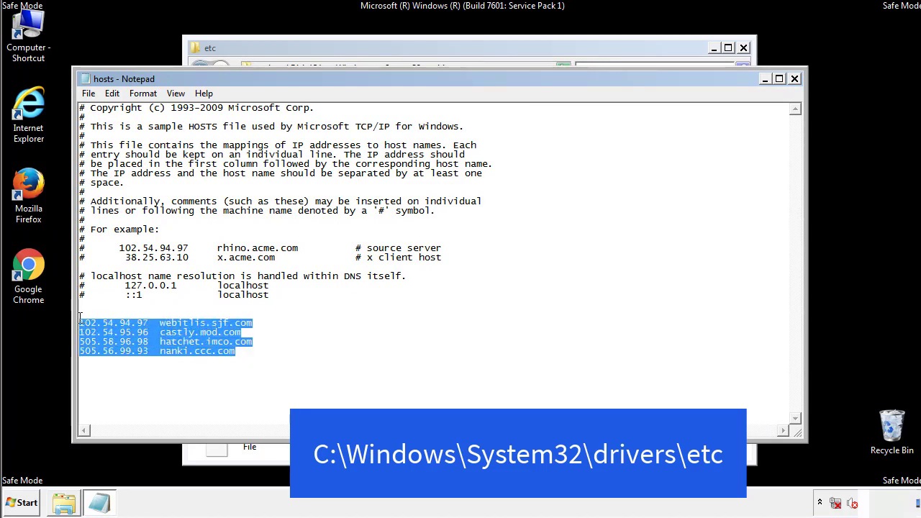
pyautogui.press('Delete')
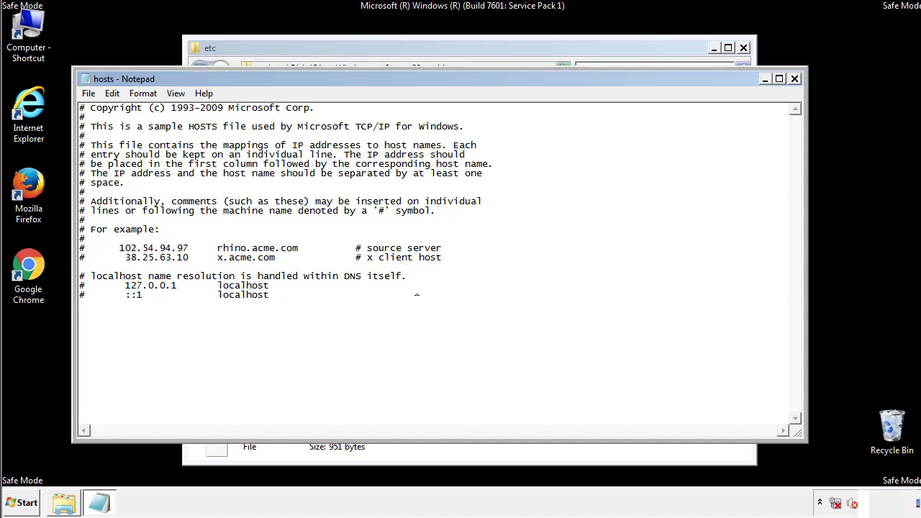
pyautogui.click(795, 79)
pyautogui.click(405, 264)
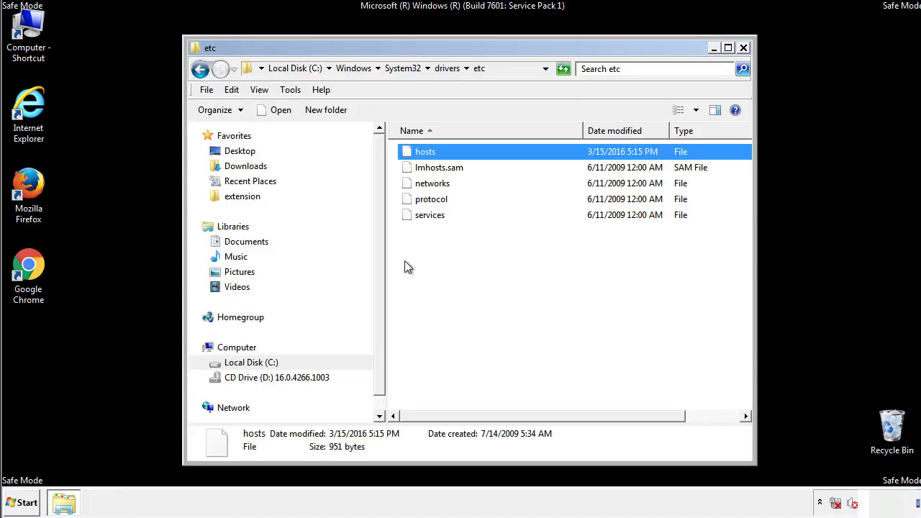
# - Close the etc window and open the Startup folder from All Programs
pyautogui.click(743, 48)
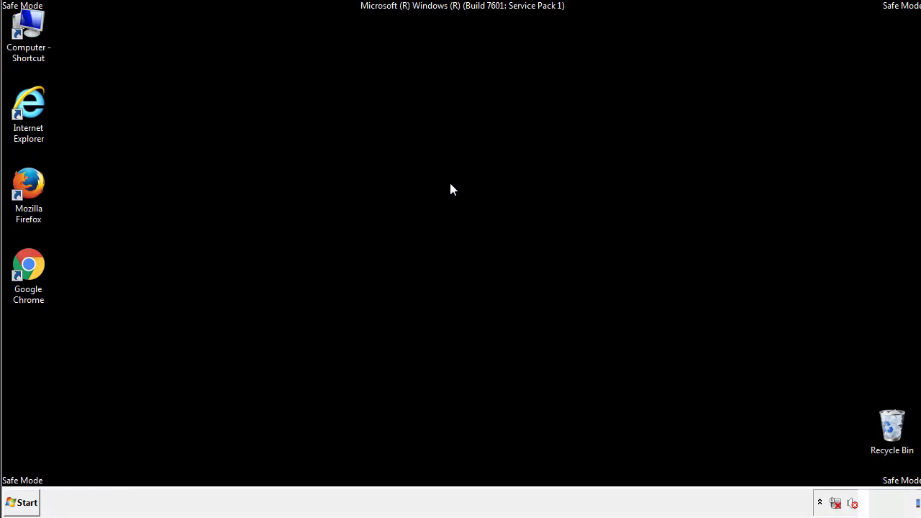
pyautogui.click(25, 502)
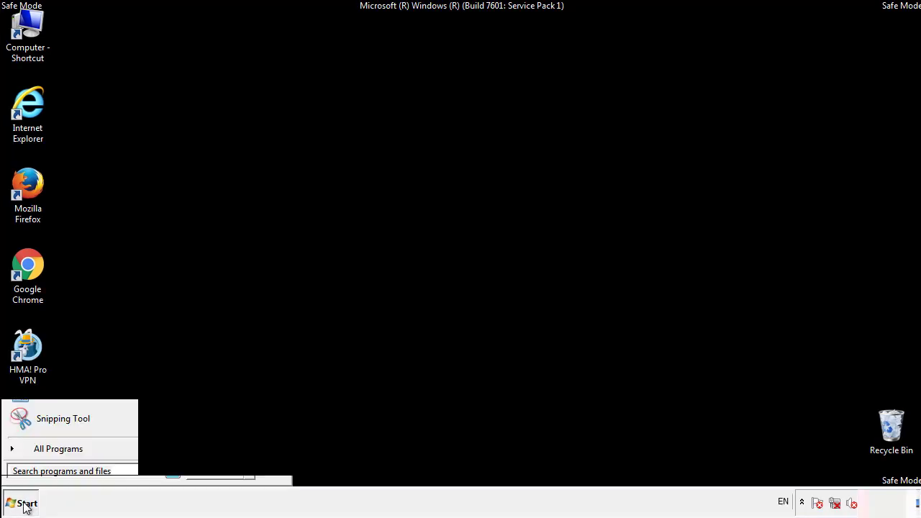
pyautogui.click(41, 454)
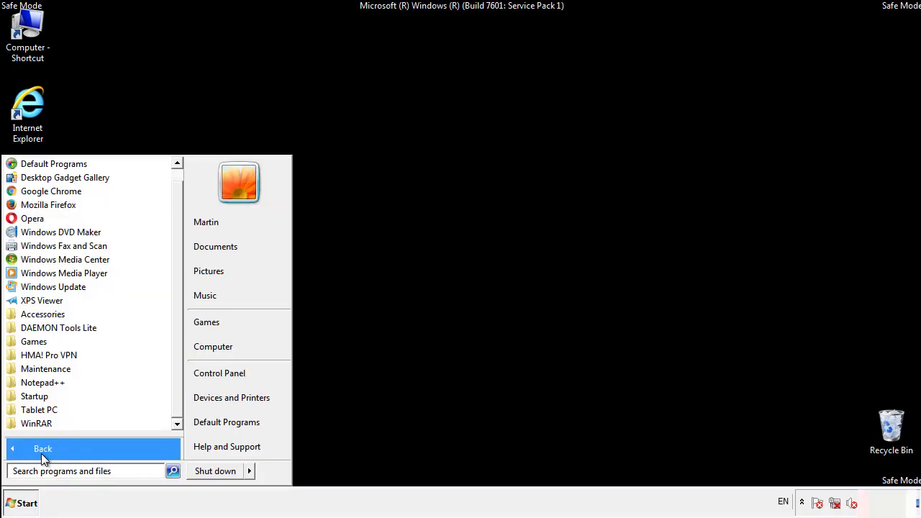
pyautogui.rightClick(36, 394)
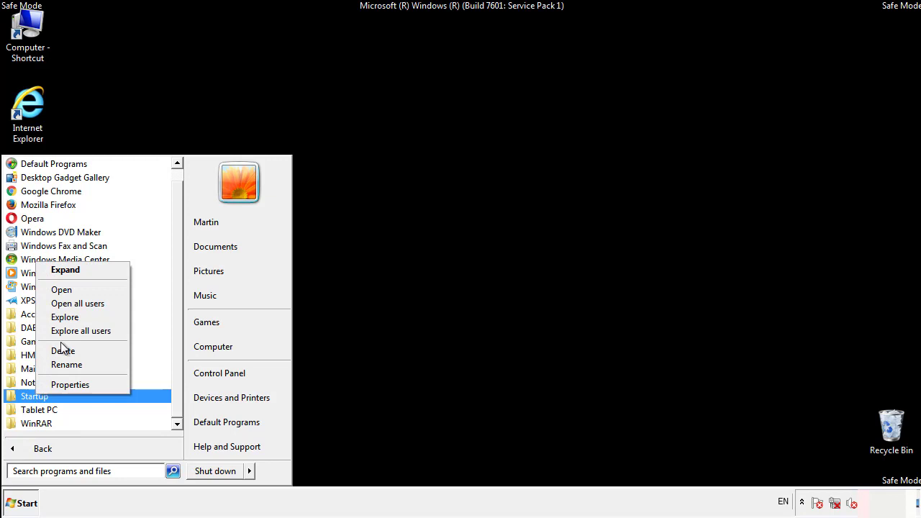
pyautogui.click(70, 289)
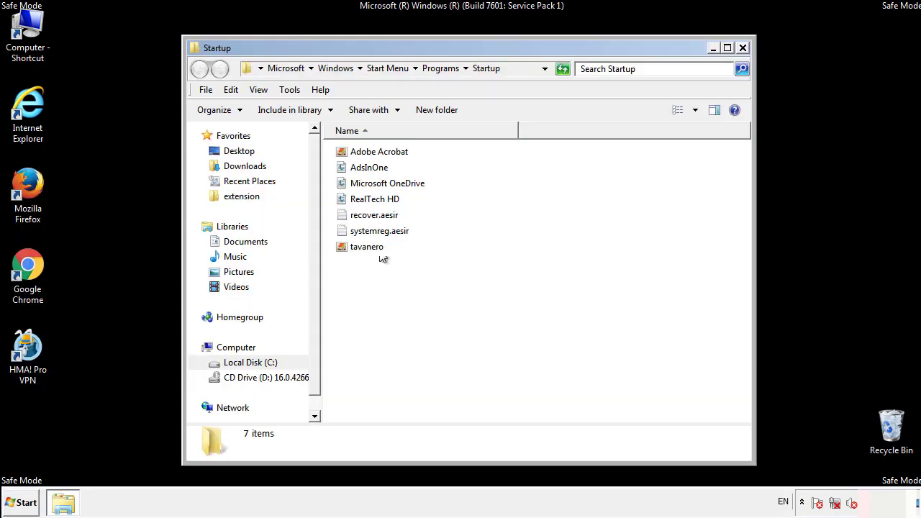
# - Delete AdsInOne, recover.aesir, systemreg.aesir and tavanero from the Startup folder
pyautogui.click(375, 170)
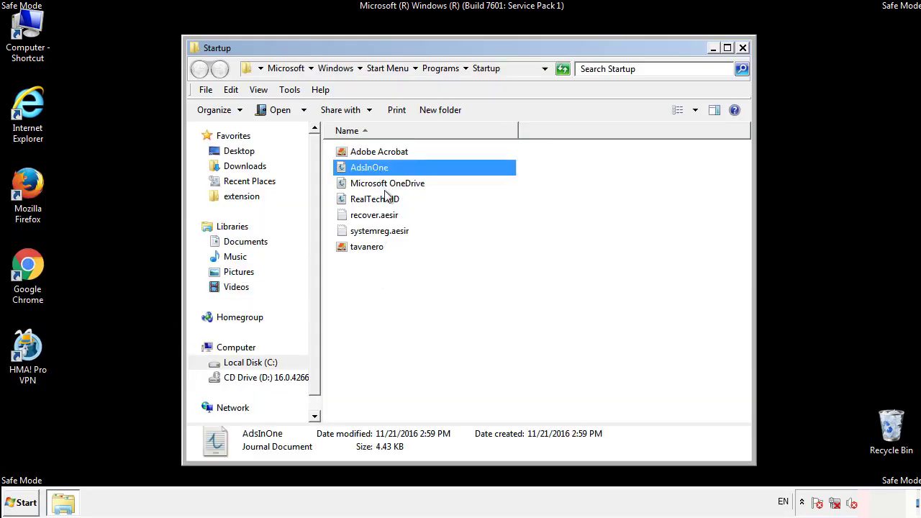
pyautogui.keyDown('ctrl'); pyautogui.click(375, 216); pyautogui.keyUp('ctrl')
pyautogui.keyDown('ctrl'); pyautogui.click(383, 231); pyautogui.keyUp('ctrl')
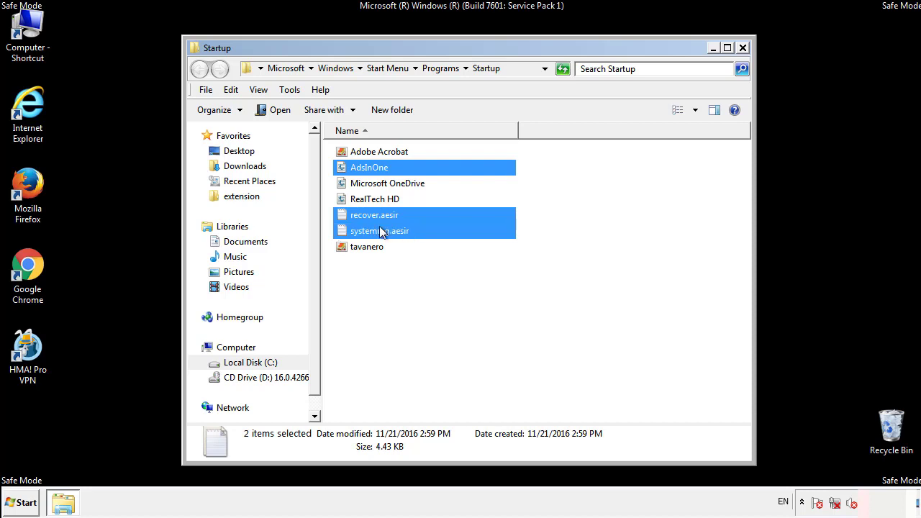
pyautogui.keyDown('ctrl'); pyautogui.click(368, 246); pyautogui.keyUp('ctrl')
pyautogui.rightClick(364, 247)
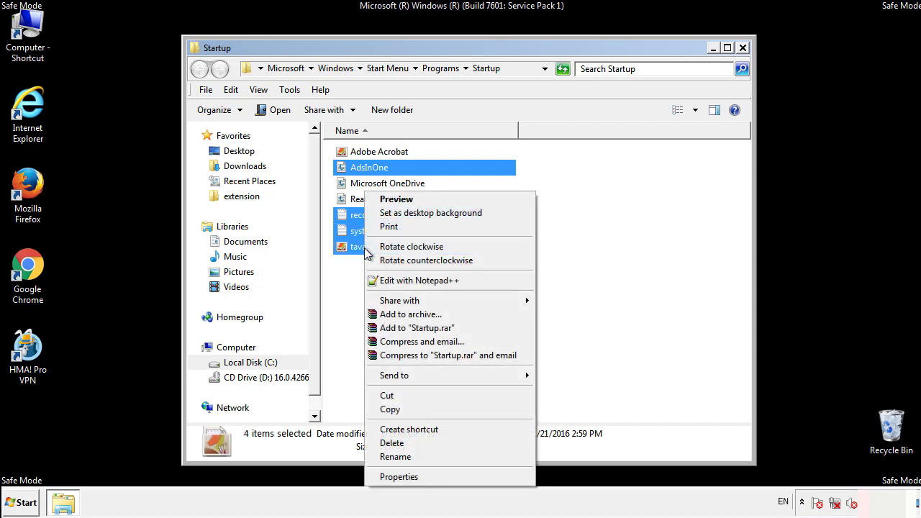
pyautogui.click(388, 443)
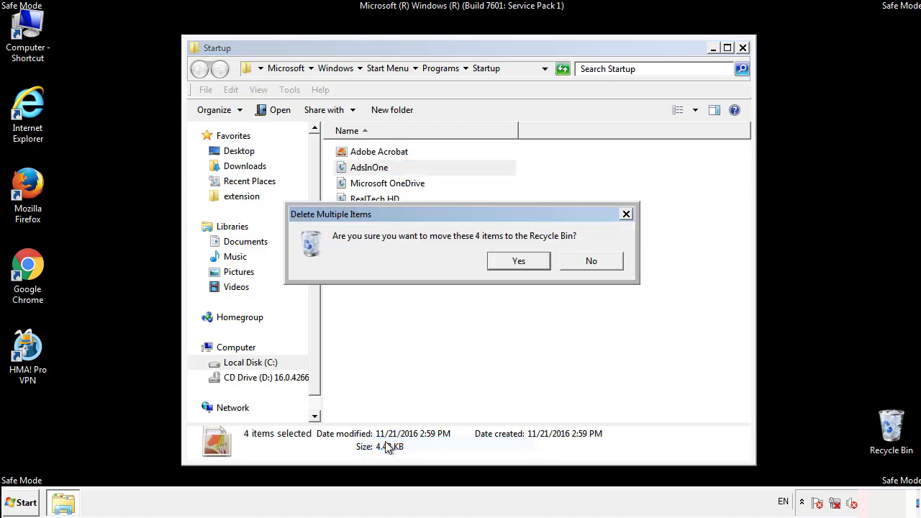
pyautogui.click(503, 262)
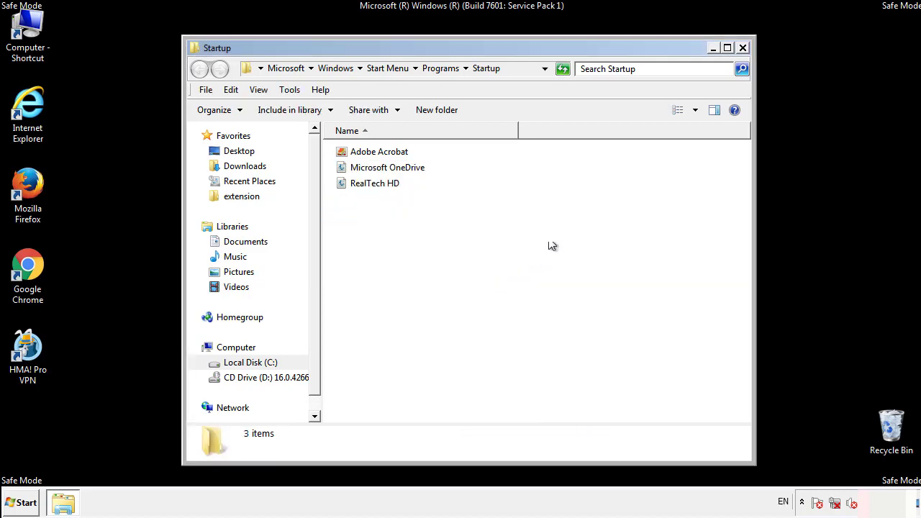
# - Close the Startup window and launch Registry Editor via regedit
pyautogui.click(743, 51)
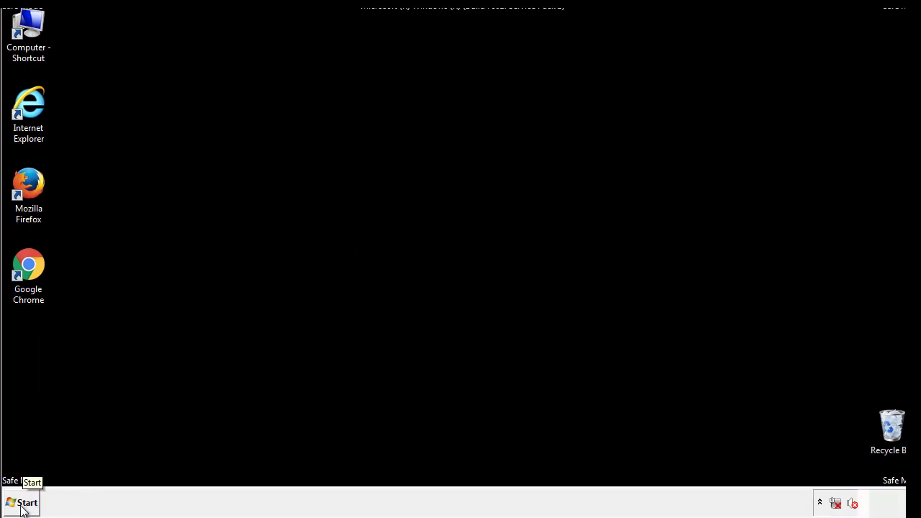
pyautogui.click(22, 507)
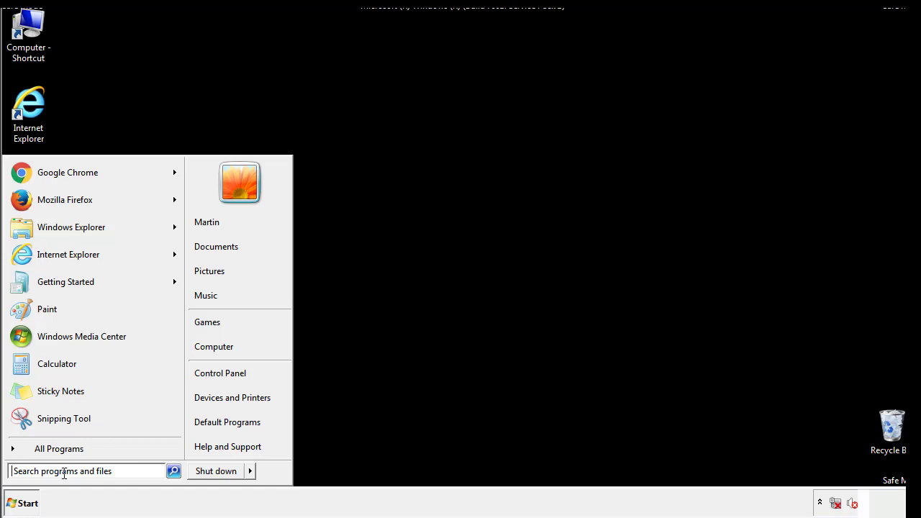
pyautogui.write('reged')
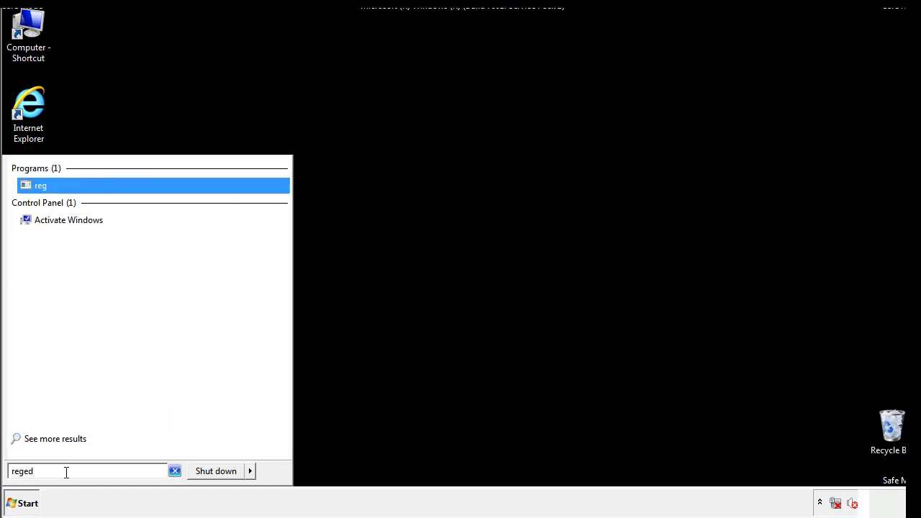
pyautogui.write('it')
pyautogui.press('Return')
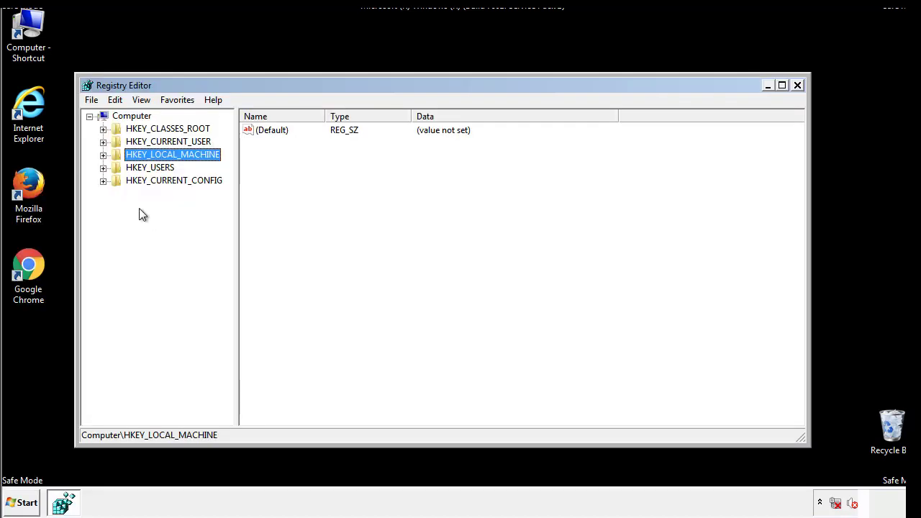
# - Expand HKEY_LOCAL_MACHINE\SOFTWARE\Microsoft\Windows\CurrentVersion to reveal its Run key
pyautogui.click(103, 156)
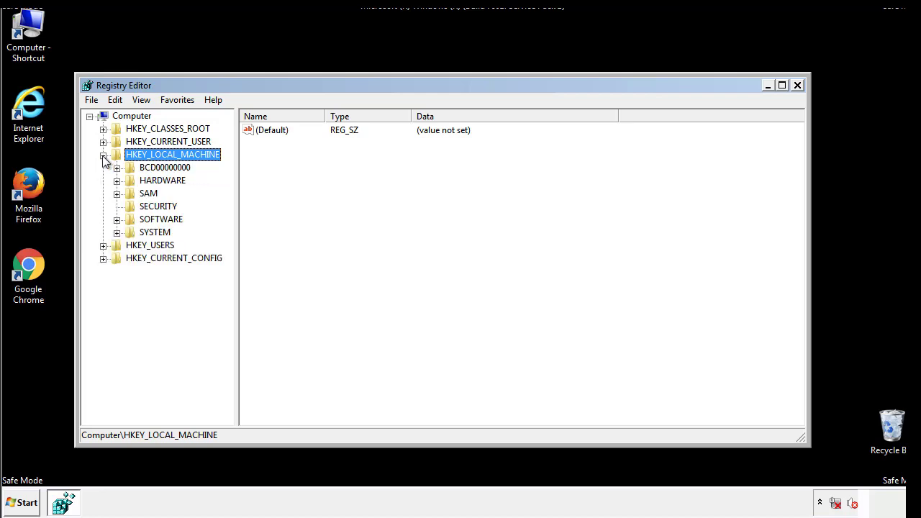
pyautogui.click(116, 219)
pyautogui.scroll(-1, 227, 223)
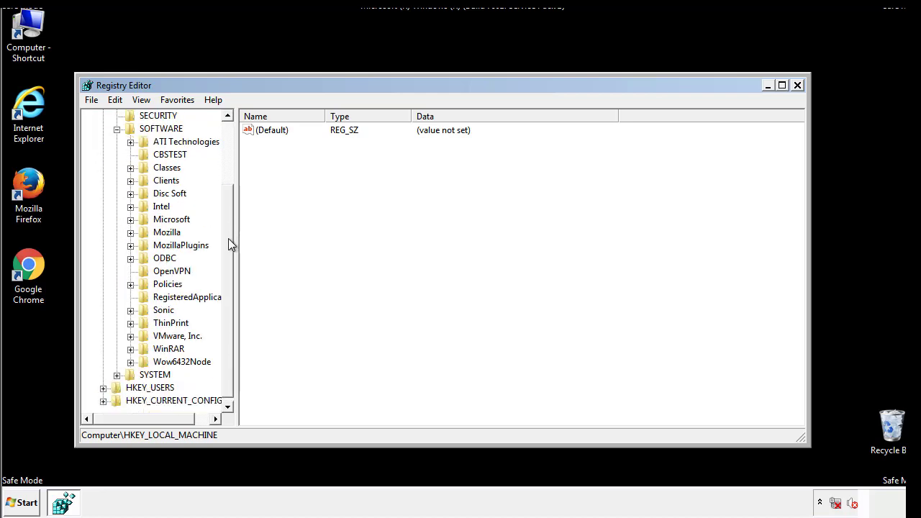
pyautogui.click(130, 219)
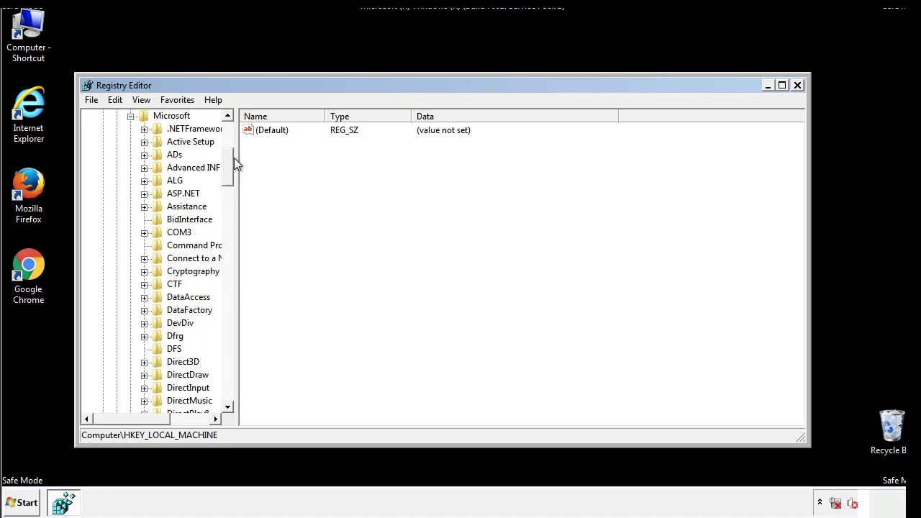
pyautogui.moveTo(227, 177)
pyautogui.mouseDown()
pyautogui.moveTo(230, 382)
pyautogui.moveTo(230, 370)
pyautogui.mouseUp()
pyautogui.click(145, 220)
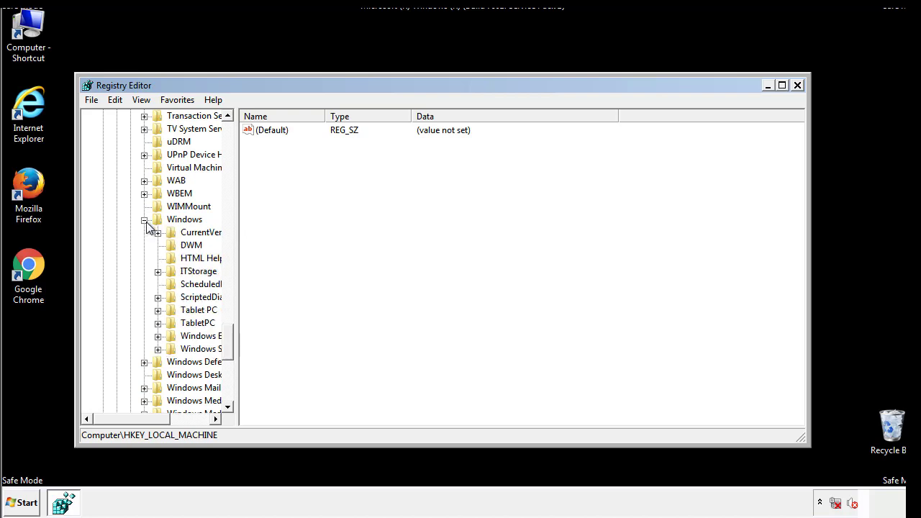
pyautogui.moveTo(126, 418); pyautogui.dragTo(147, 420)
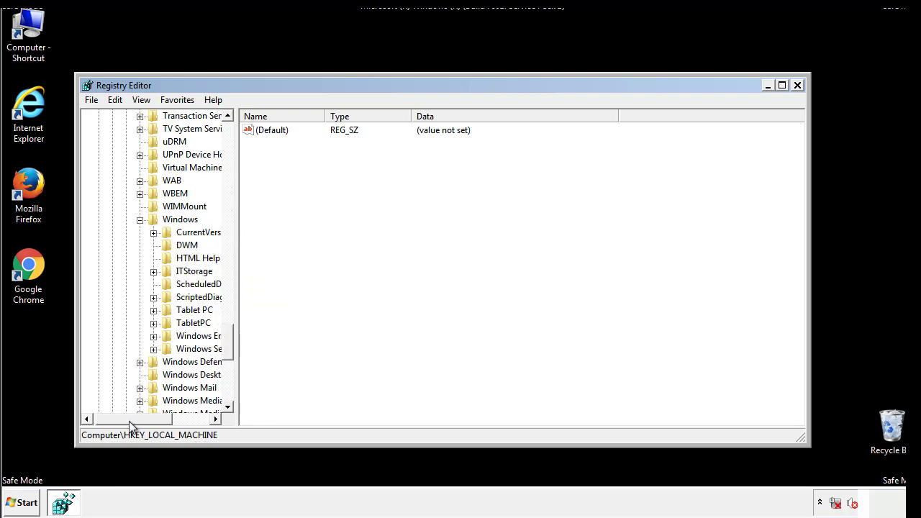
pyautogui.click(119, 233)
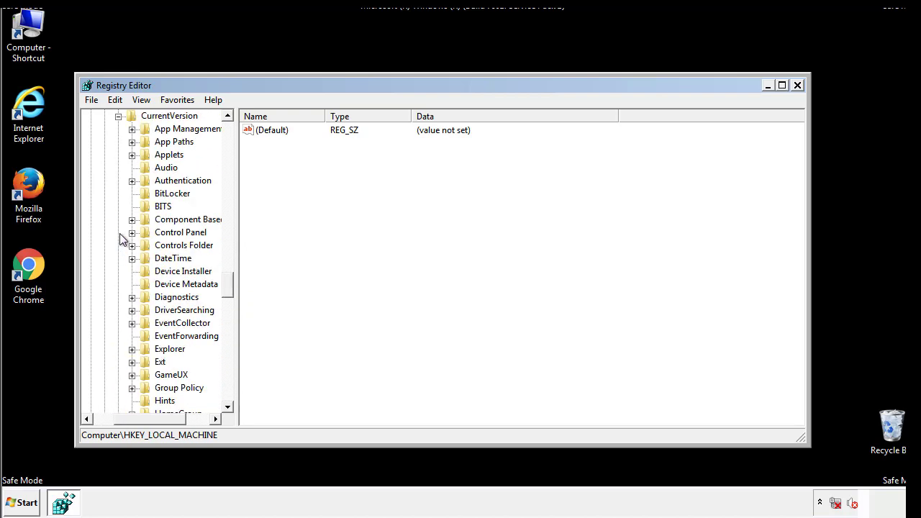
pyautogui.moveTo(234, 284); pyautogui.dragTo(229, 338)
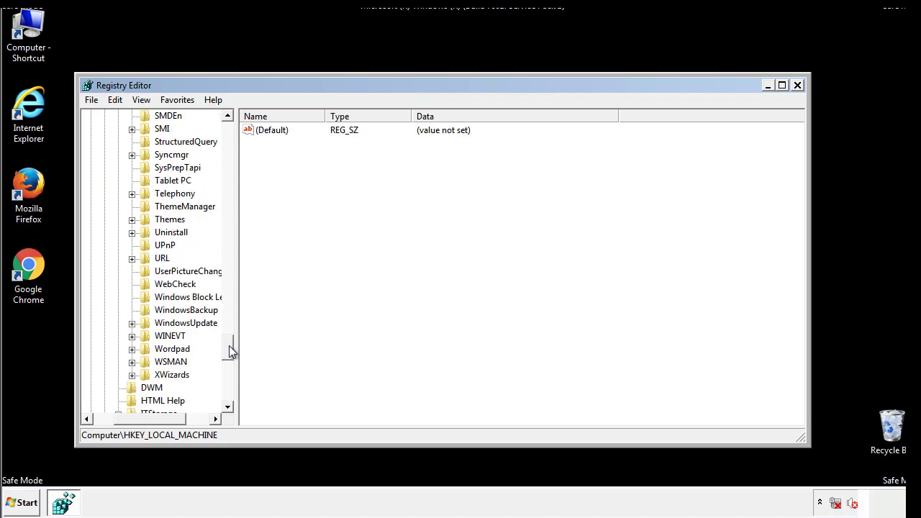
pyautogui.moveTo(229, 338); pyautogui.dragTo(227, 333)
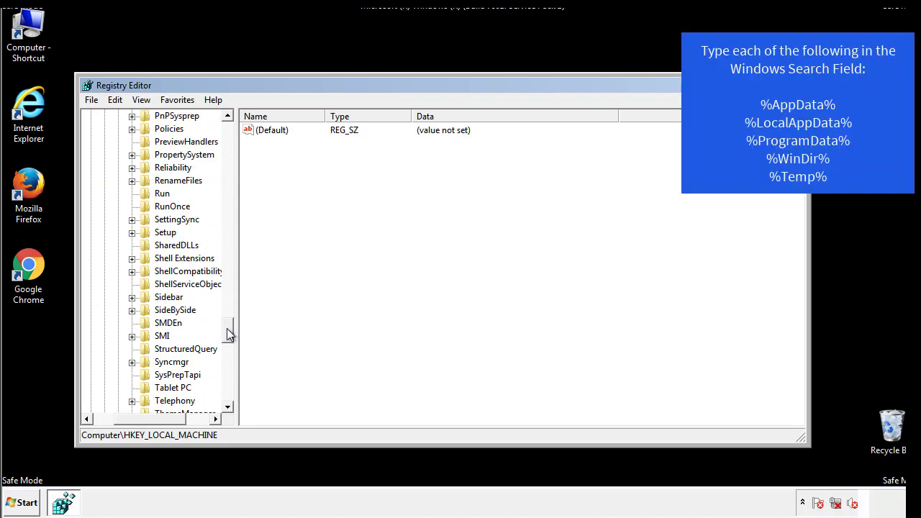
# - Delete the tappi.loc value from HKLM's Run key, keeping Default and VMware
pyautogui.click(162, 194)
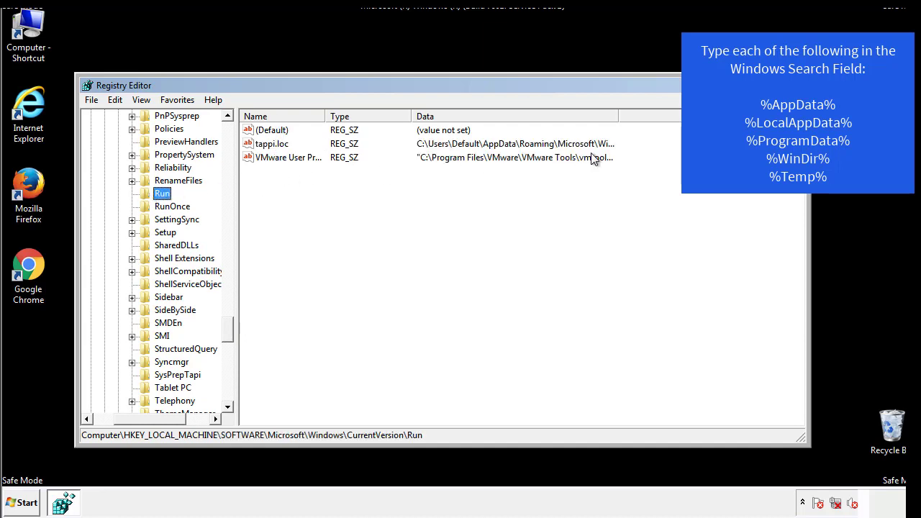
pyautogui.click(273, 146)
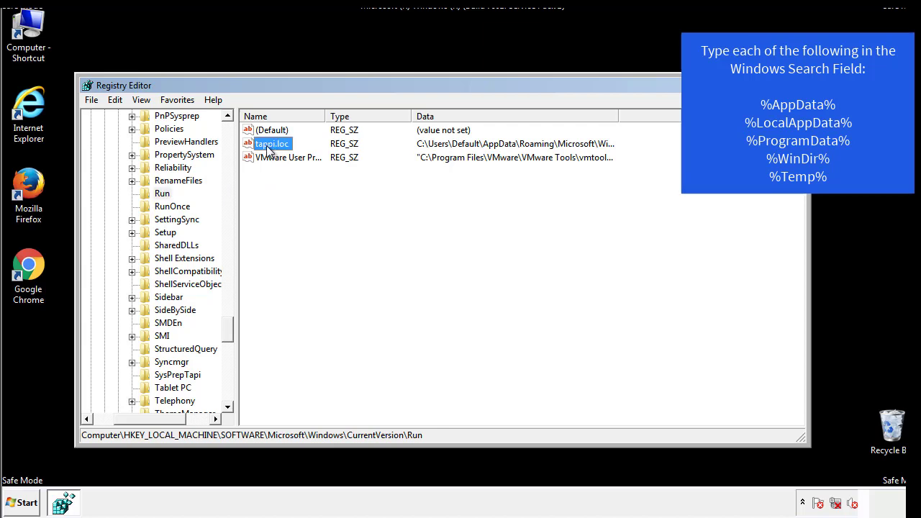
pyautogui.rightClick(265, 146)
pyautogui.click(288, 187)
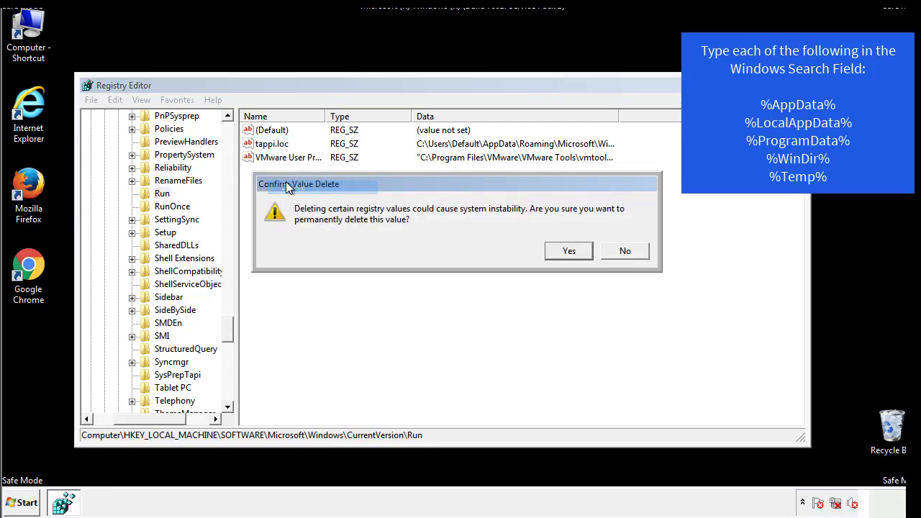
pyautogui.click(562, 257)
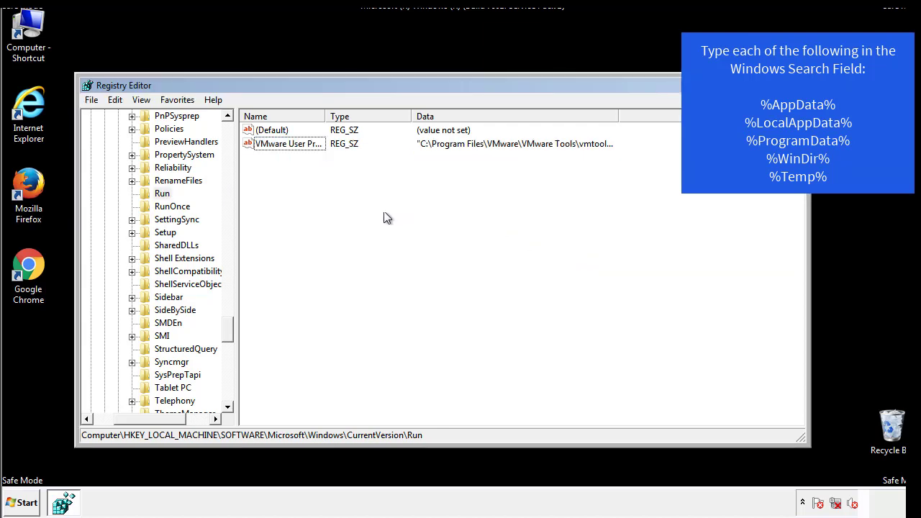
pyautogui.moveTo(227, 330); pyautogui.dragTo(229, 396)
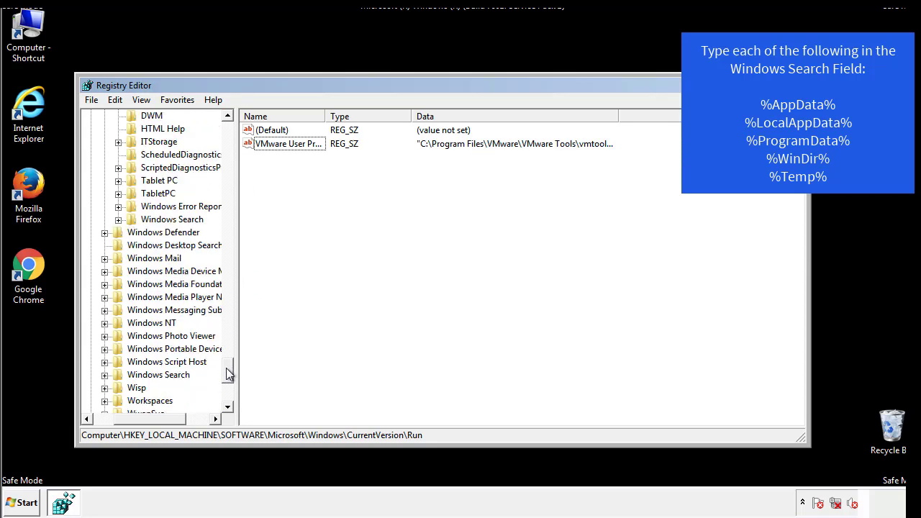
pyautogui.moveTo(151, 417); pyautogui.dragTo(112, 428)
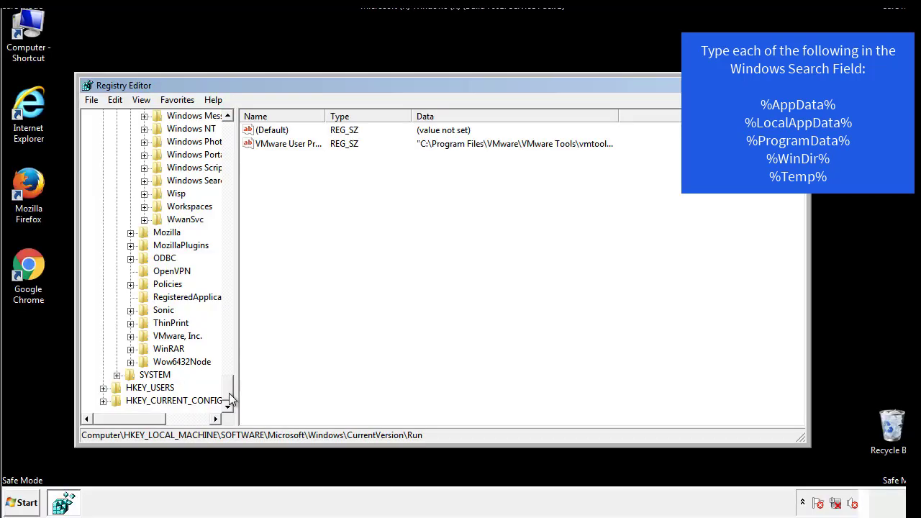
pyautogui.moveTo(229, 395); pyautogui.dragTo(234, 137)
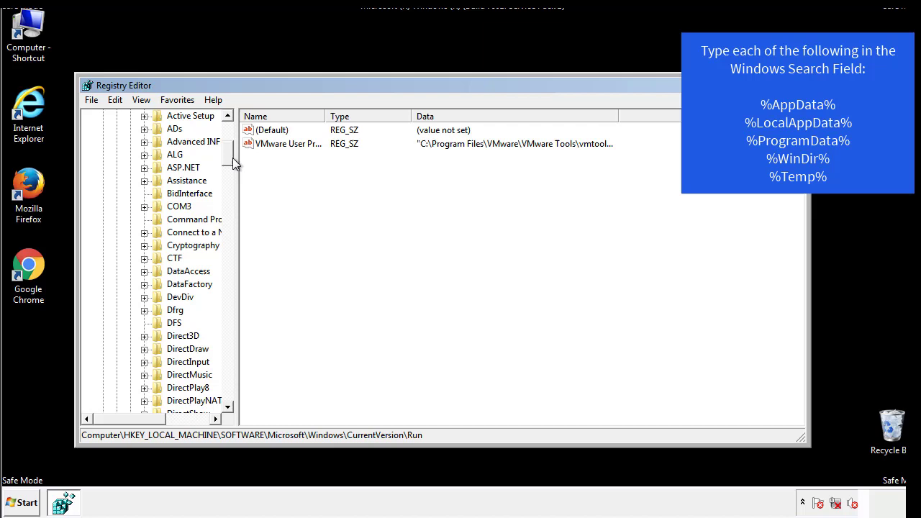
# - Collapse HKEY_LOCAL_MACHINE and expand HKEY_CURRENT_USER\Software\Microsoft\Windows\CurrentVersion
pyautogui.click(103, 155)
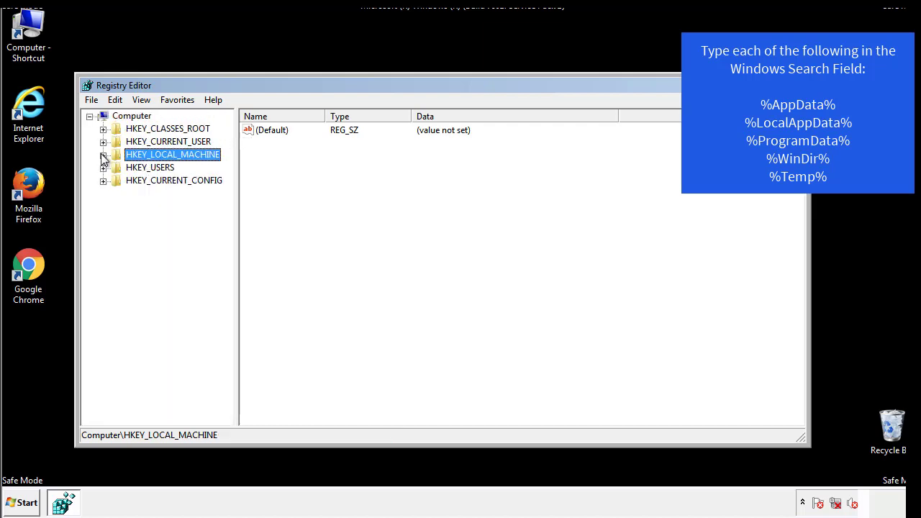
pyautogui.click(103, 142)
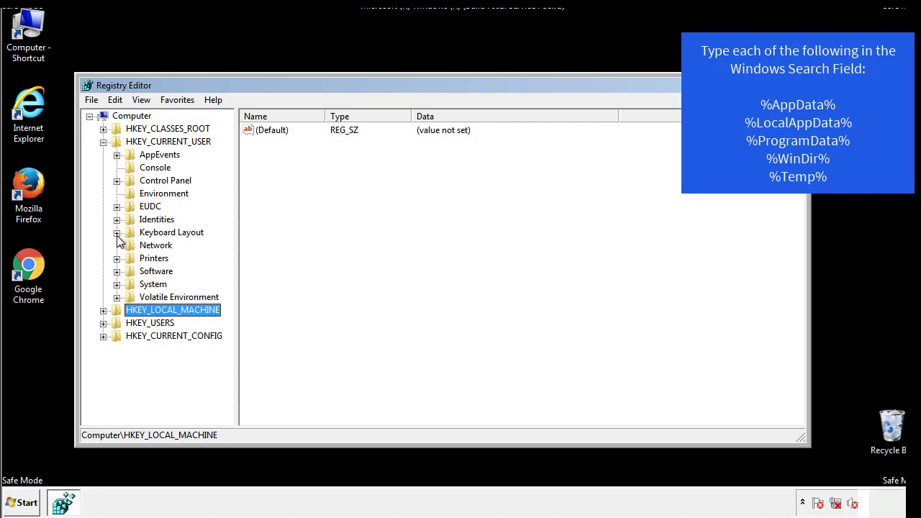
pyautogui.click(117, 271)
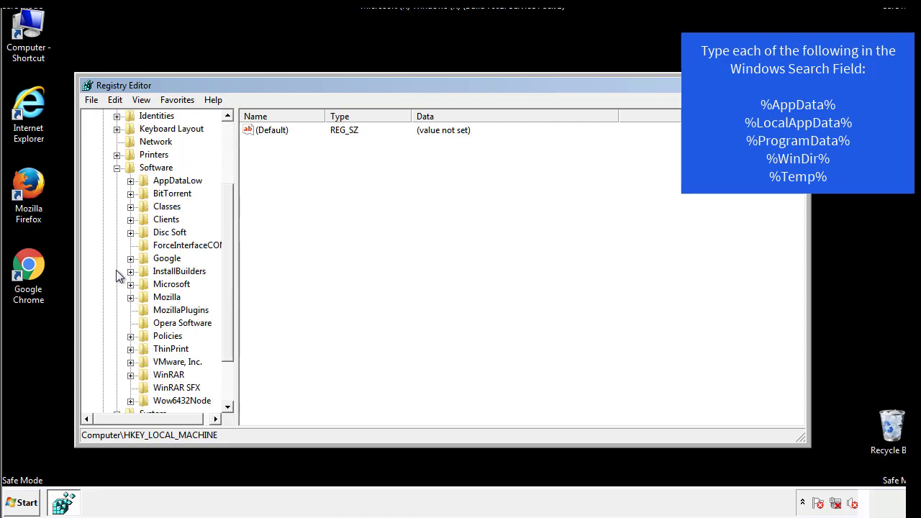
pyautogui.moveTo(226, 261); pyautogui.dragTo(226, 274)
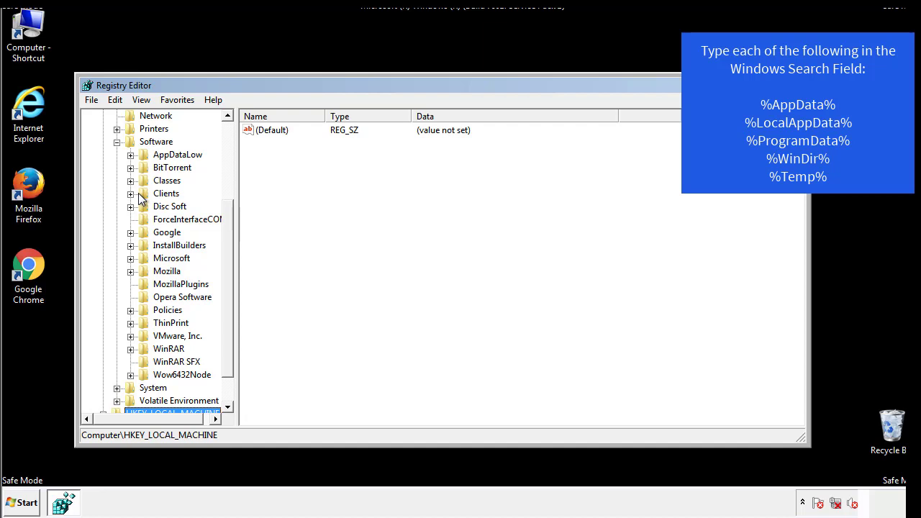
pyautogui.click(131, 259)
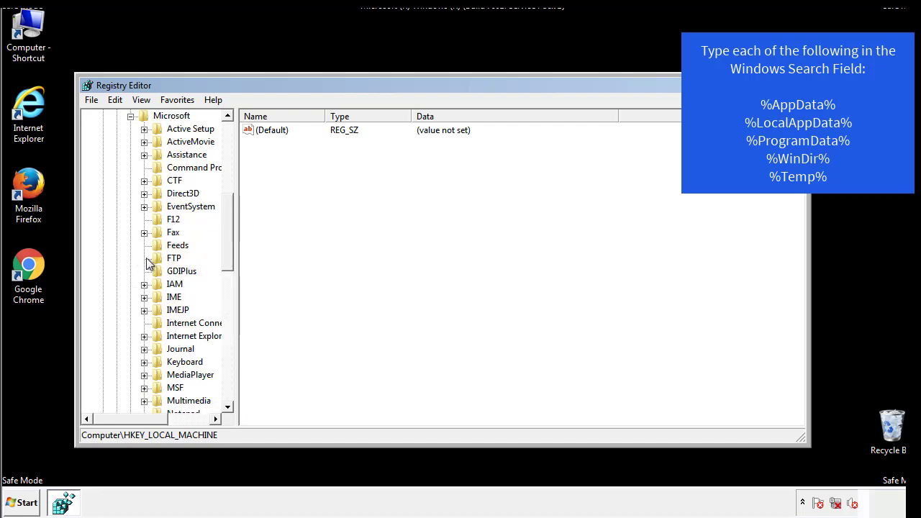
pyautogui.moveTo(228, 216); pyautogui.dragTo(227, 299)
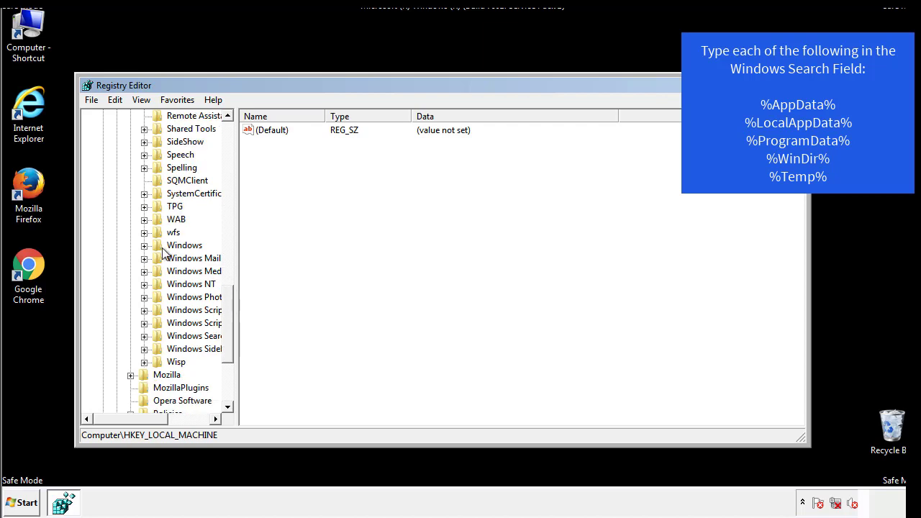
pyautogui.click(144, 245)
pyautogui.click(158, 260)
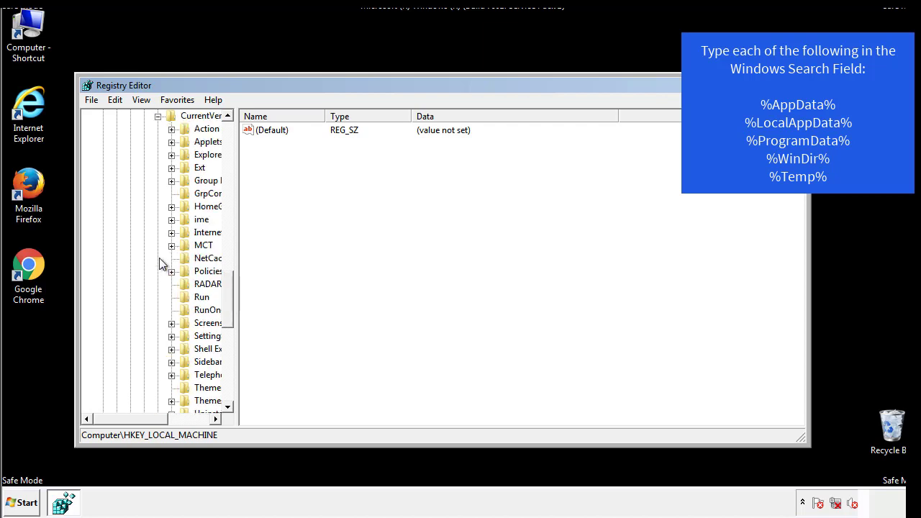
pyautogui.moveTo(139, 421); pyautogui.dragTo(162, 419)
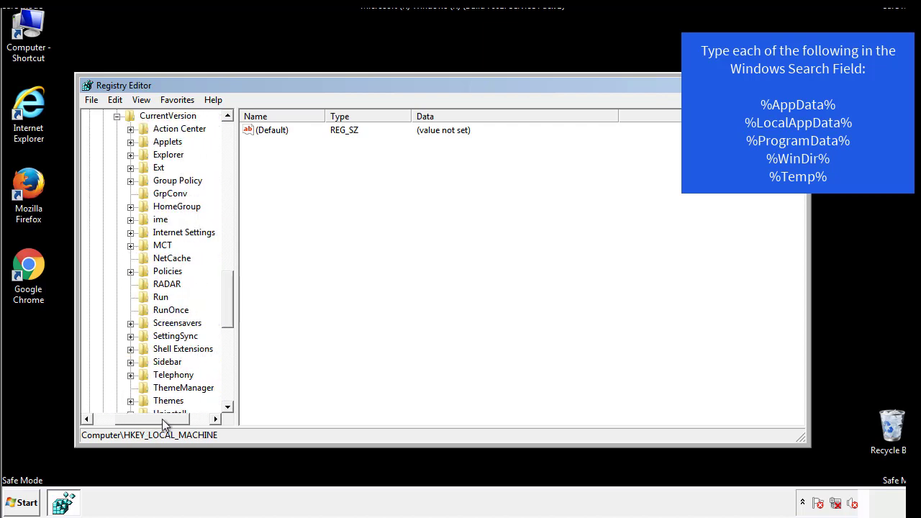
# - Check HKCU's Run key, which holds only a DAEMON Tools entry, then collapse Windows
pyautogui.click(160, 297)
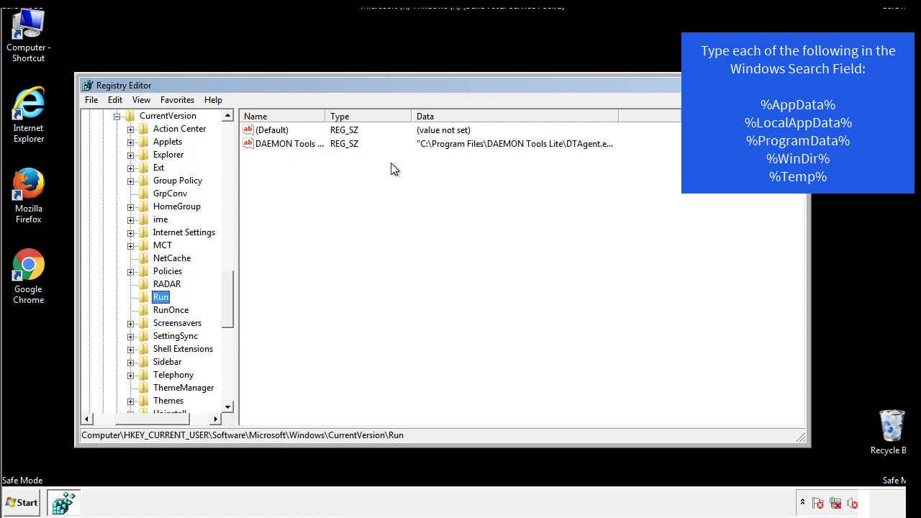
pyautogui.click(417, 171)
pyautogui.moveTo(153, 417); pyautogui.dragTo(132, 418)
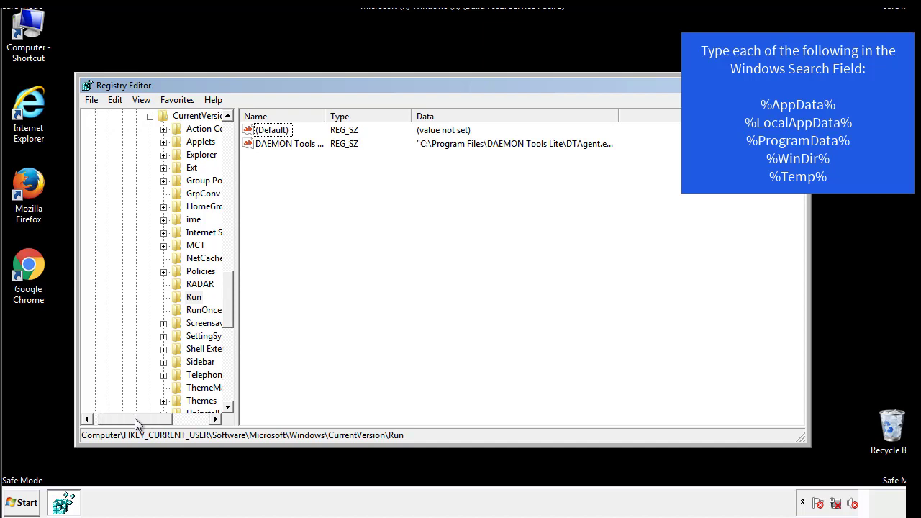
pyautogui.moveTo(233, 312); pyautogui.dragTo(227, 300)
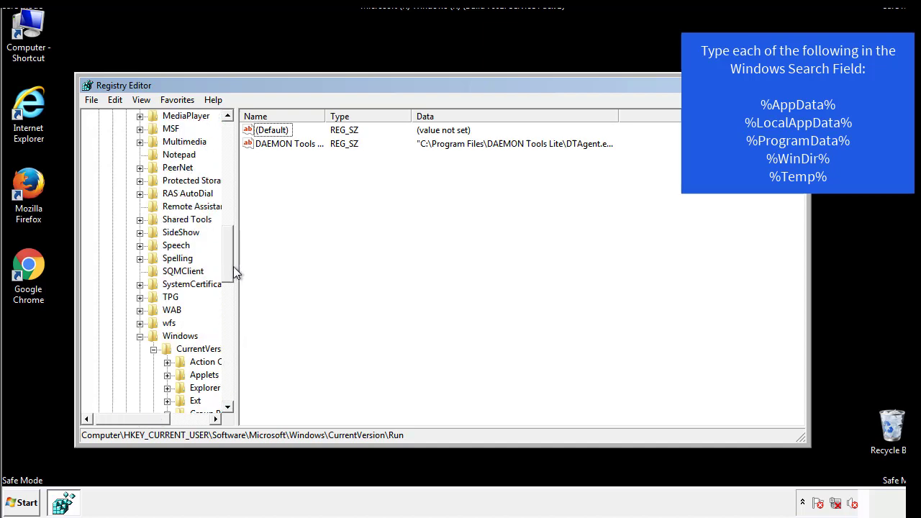
pyautogui.click(141, 337)
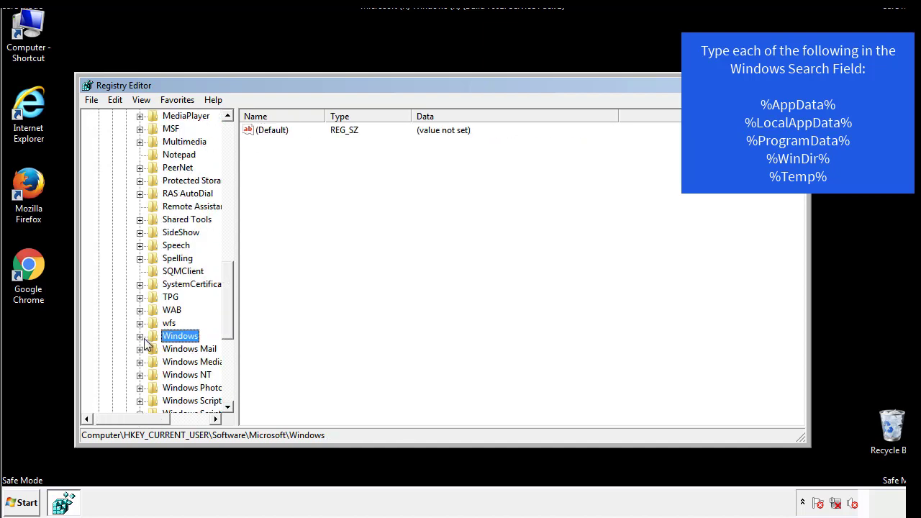
pyautogui.moveTo(231, 321); pyautogui.dragTo(232, 178)
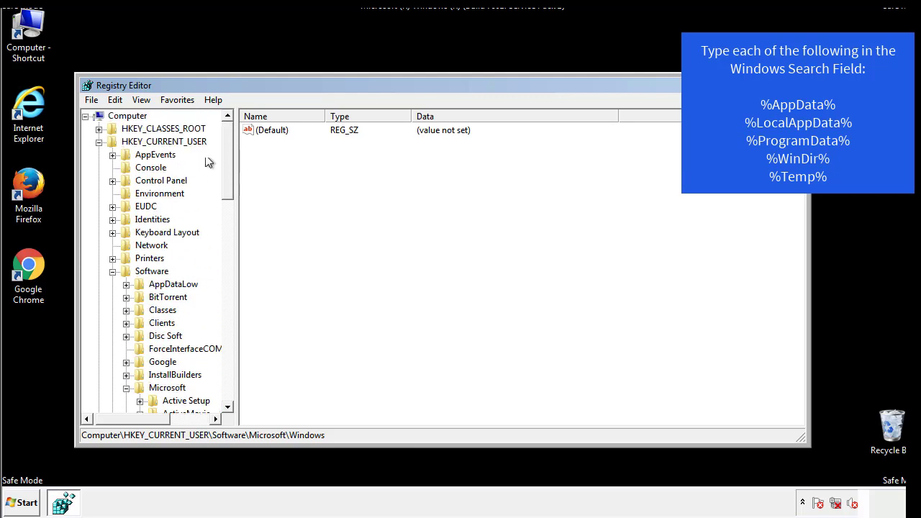
# - Search the registry for %temp%, reaching VolumeCaches\Temporary Files
pyautogui.click(118, 101)
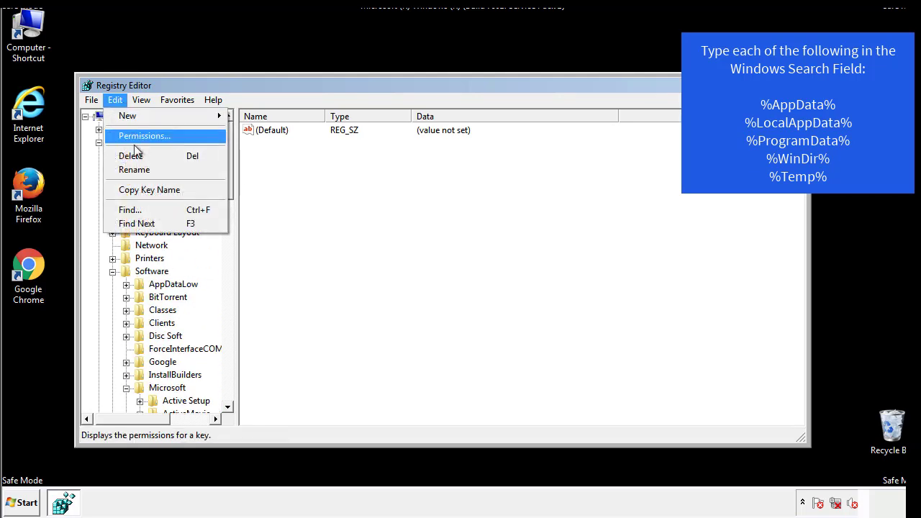
pyautogui.click(128, 210)
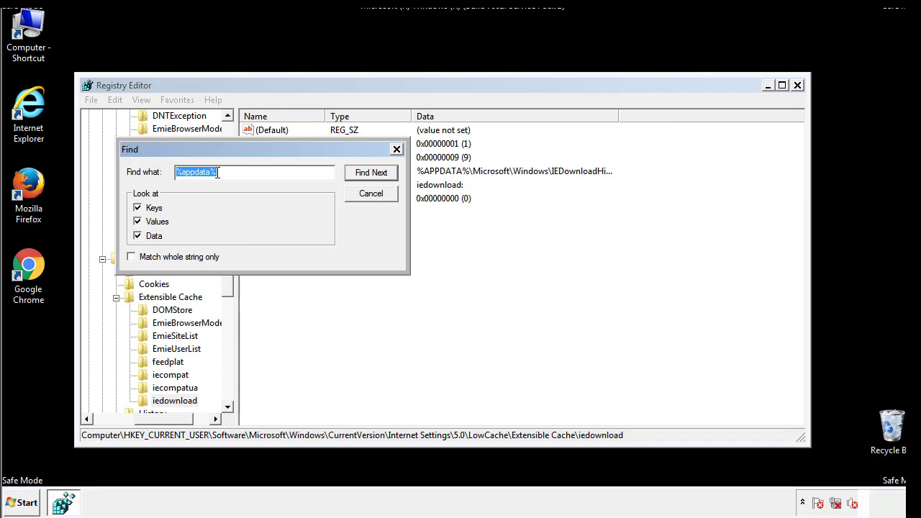
pyautogui.write('%t')
pyautogui.write('emp%')
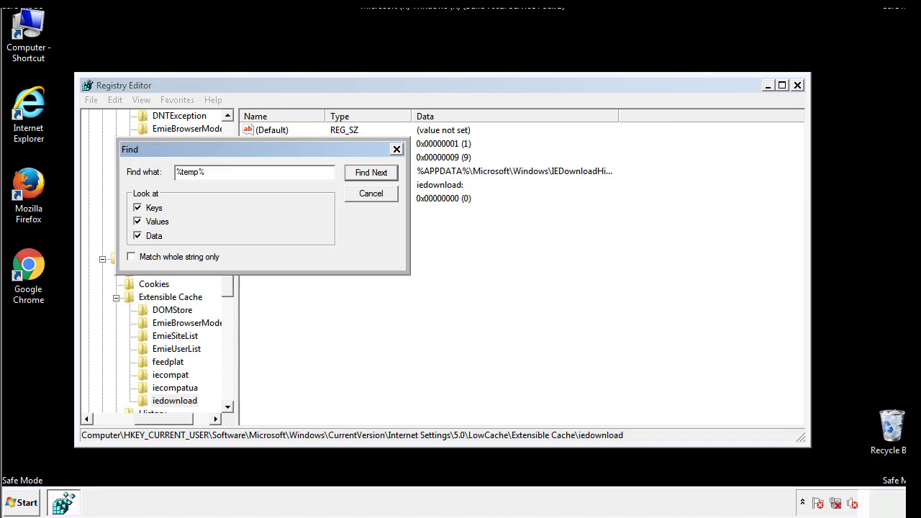
pyautogui.press('Return')
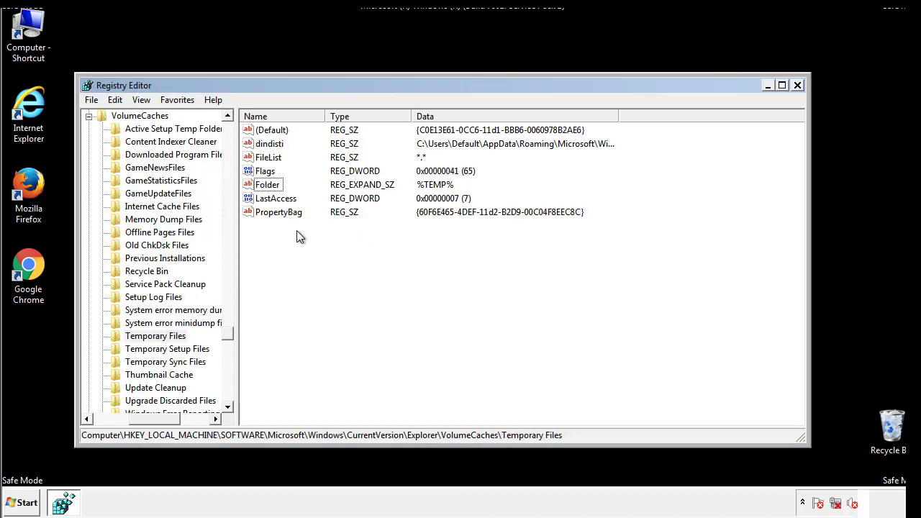
# - Delete all Temporary Files values, including dindisti, leaving only an unset Default
pyautogui.click(273, 211)
pyautogui.moveTo(273, 212); pyautogui.dragTo(262, 133)
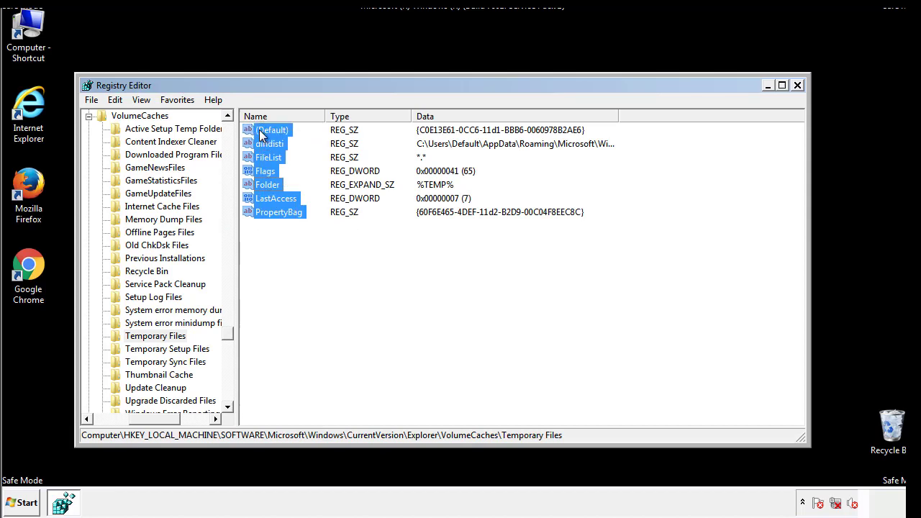
pyautogui.rightClick(261, 136)
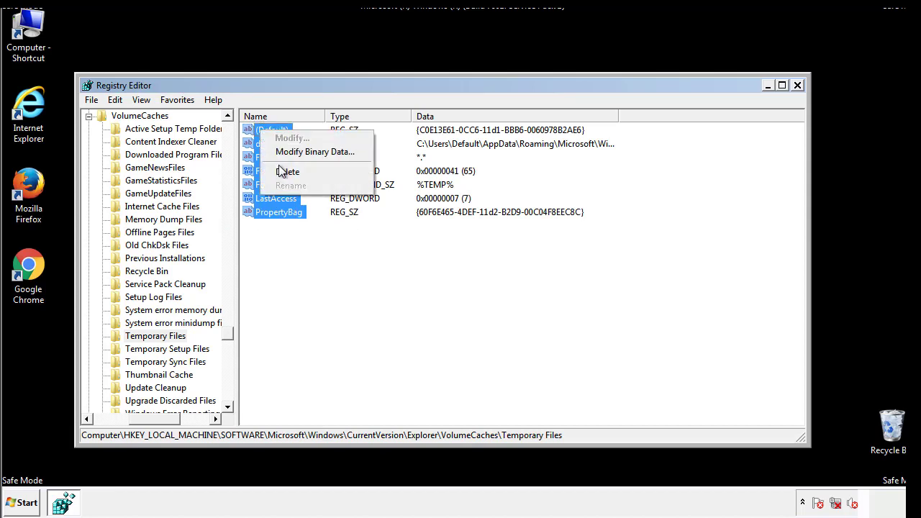
pyautogui.click(280, 173)
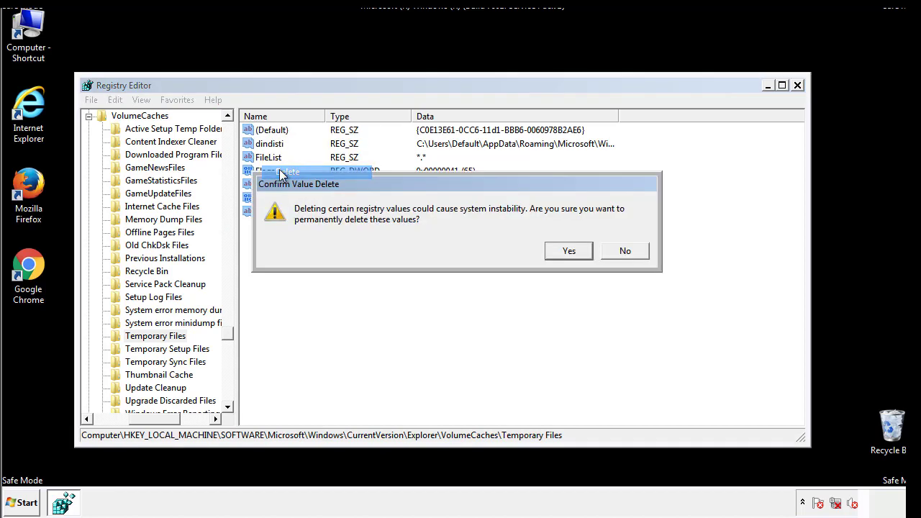
pyautogui.click(567, 250)
pyautogui.click(317, 172)
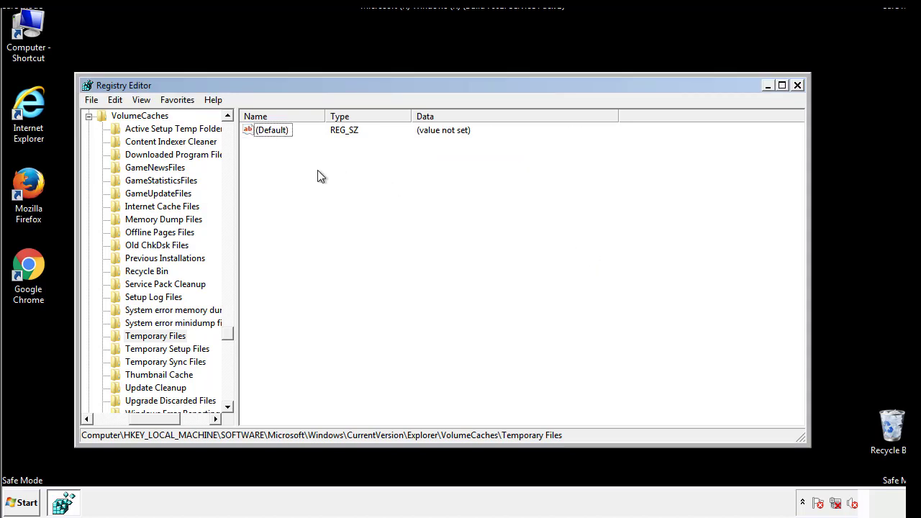
# - Close Registry Editor and launch msconfig from Start search
pyautogui.click(797, 85)
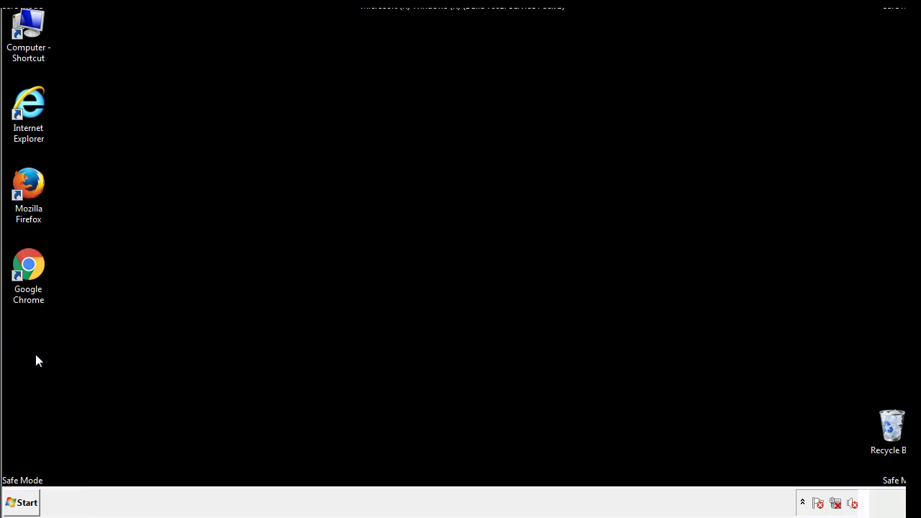
pyautogui.click(18, 505)
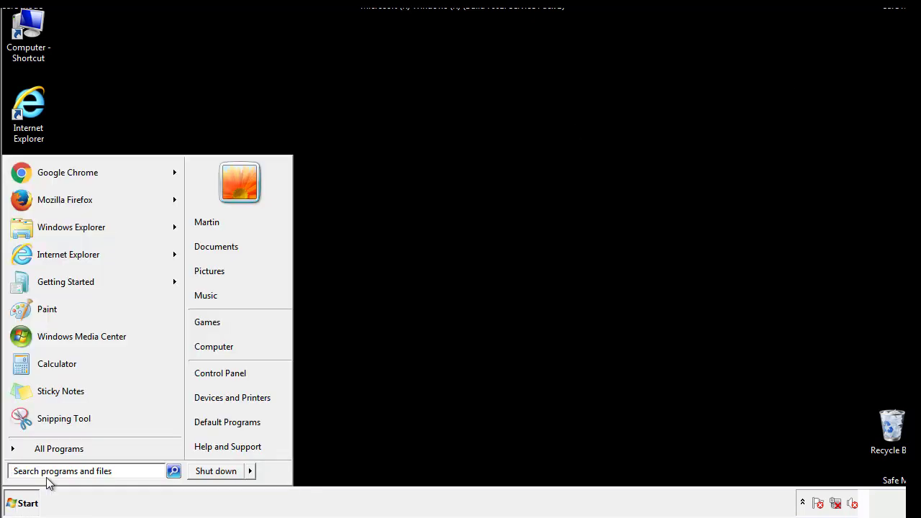
pyautogui.write('mscon')
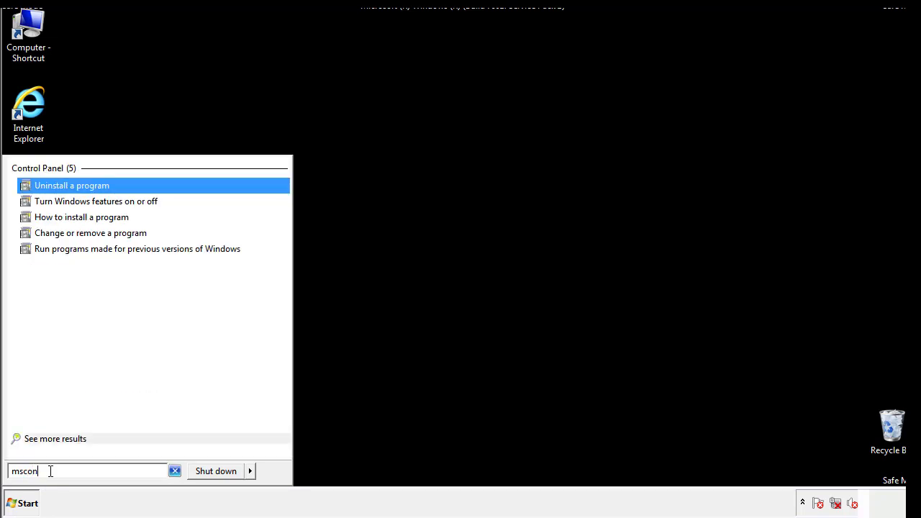
pyautogui.write('fig')
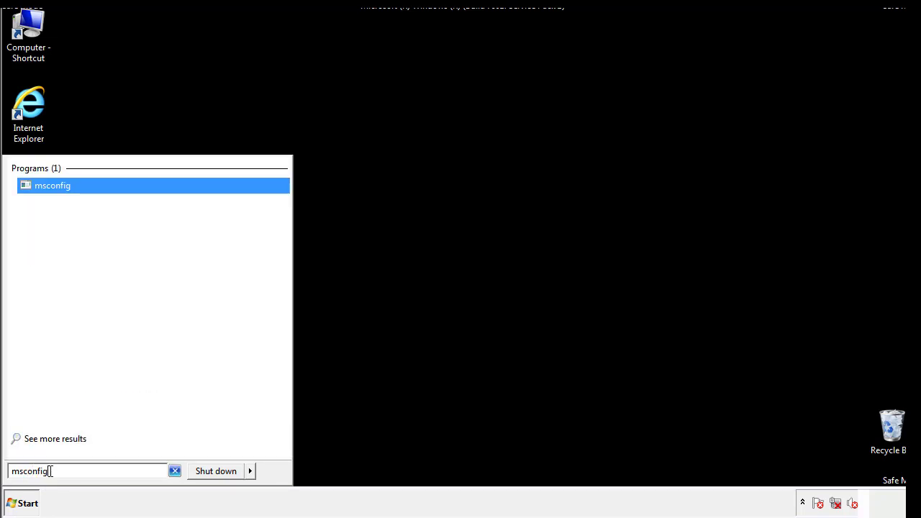
pyautogui.press('Return')
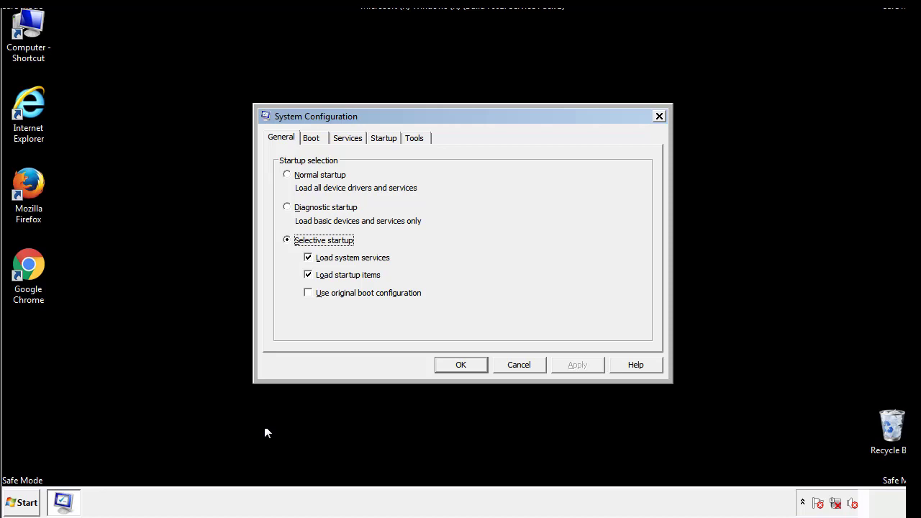
# - Turn off Safe boot, apply the change, and restart the computer
pyautogui.click(315, 137)
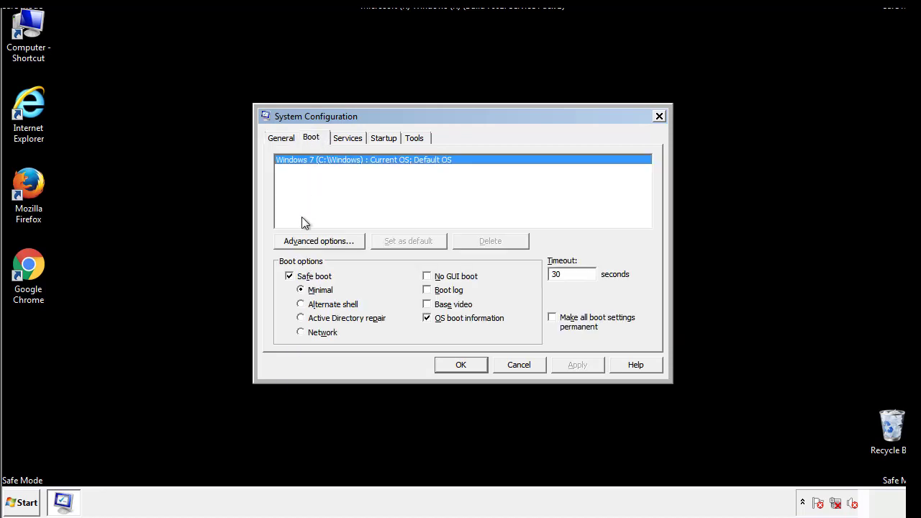
pyautogui.click(291, 277)
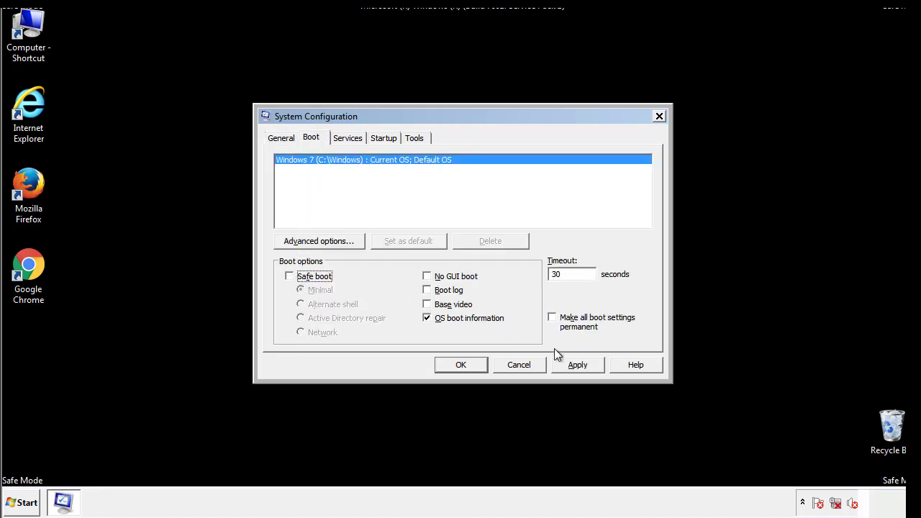
pyautogui.click(579, 364)
pyautogui.click(459, 368)
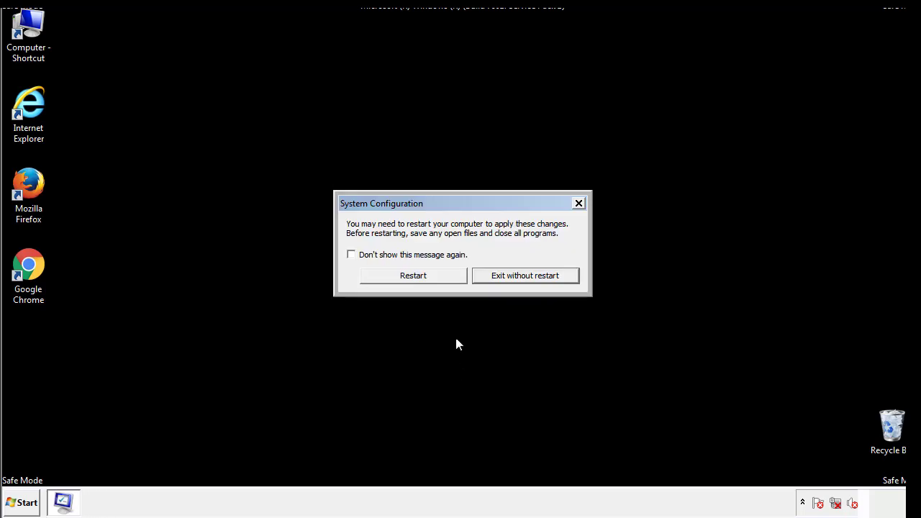
pyautogui.click(426, 281)
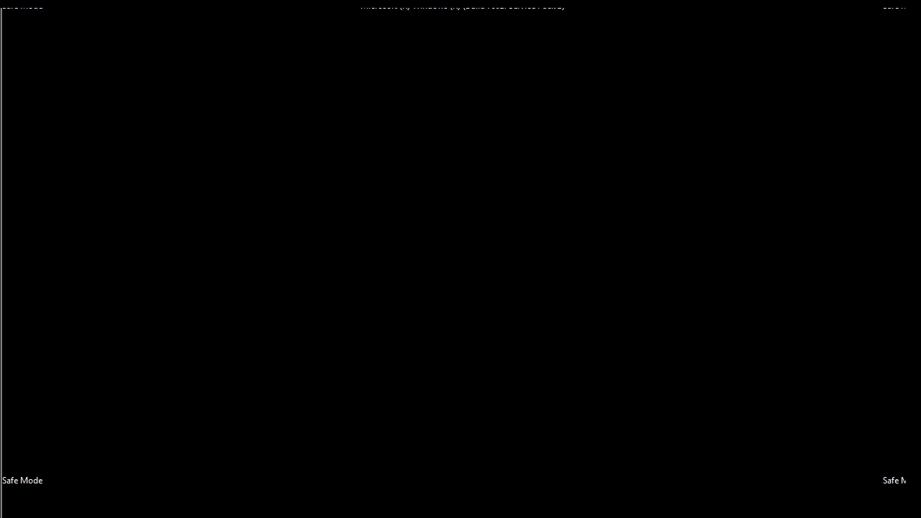